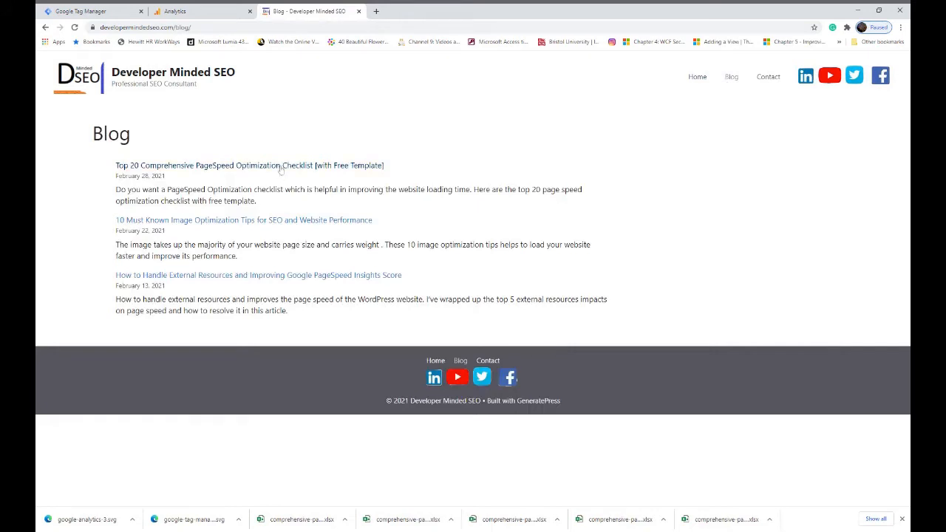
Open the Top 20 Comprehensive PageSpeed Optimization Checklist article and download the free checklist template with its Download Now button
click(280, 166)
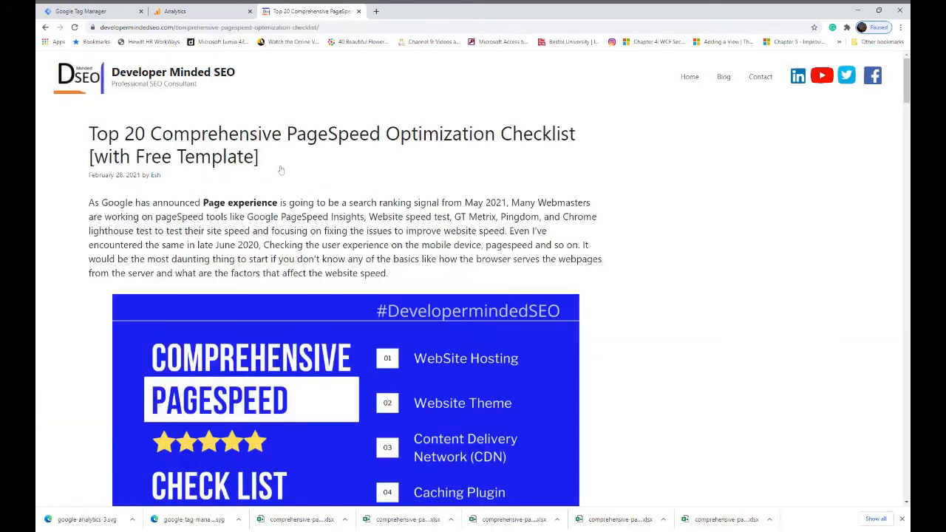
scroll(374, 392, down, 3)
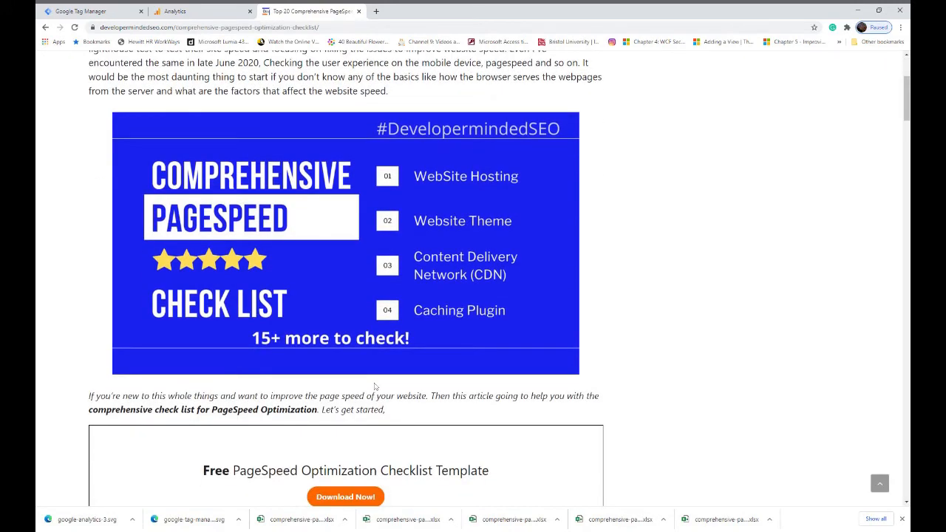
scroll(375, 386, down, 1)
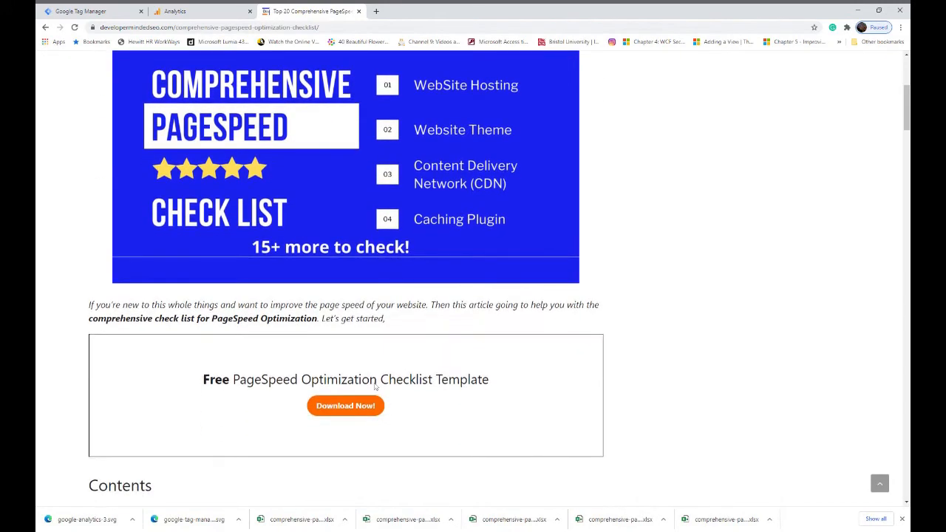
scroll(375, 386, down, 1)
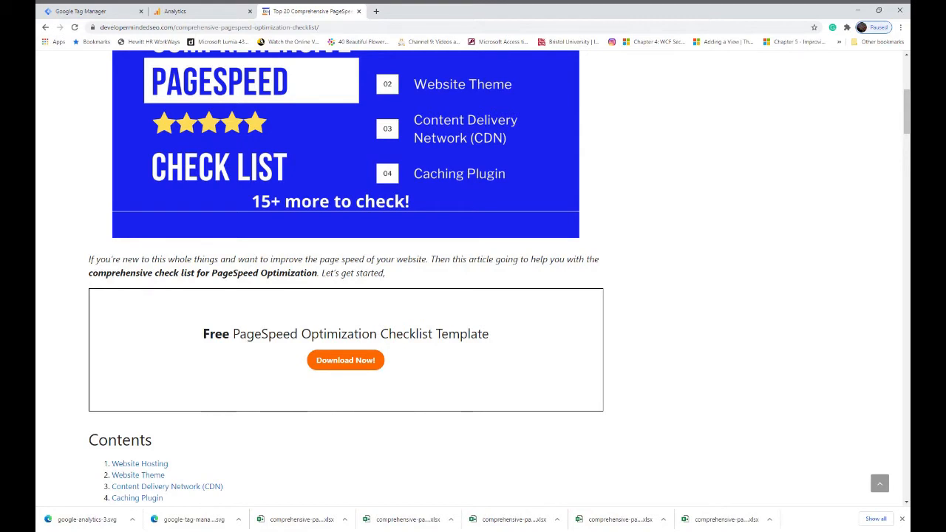
click(345, 362)
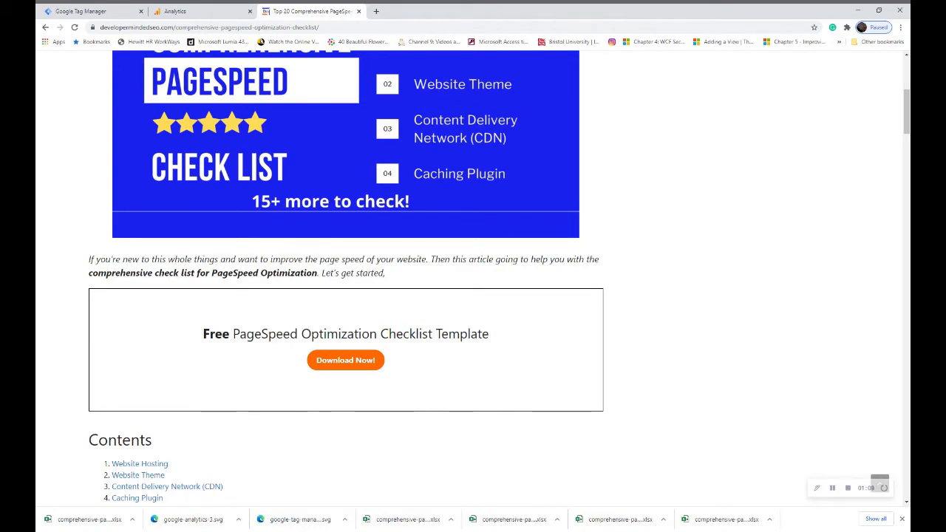
Review the container's existing tags and the built-in Click variables enabled in Tag Manager
click(82, 12)
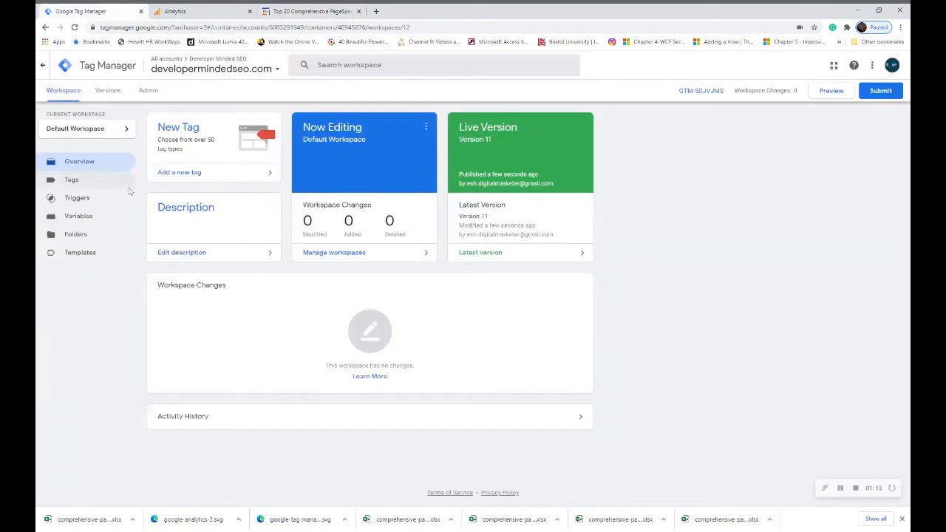
click(91, 182)
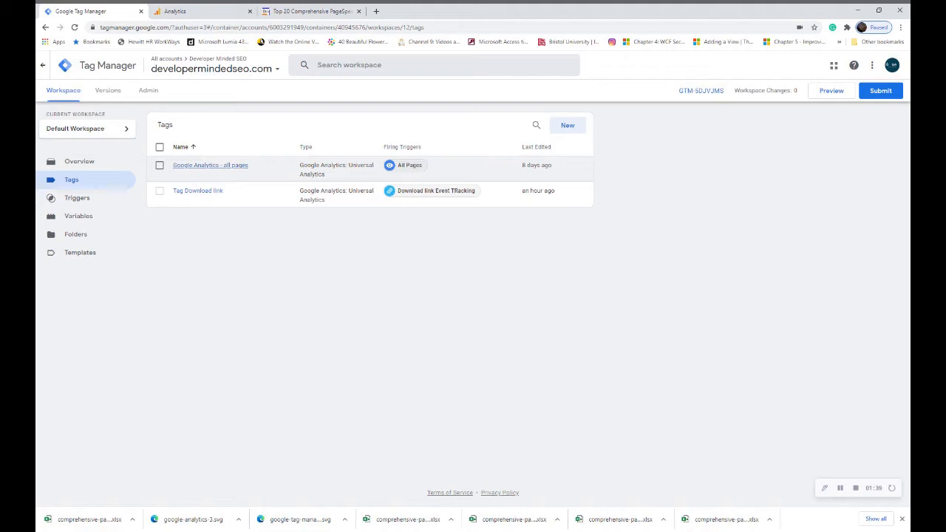
click(94, 218)
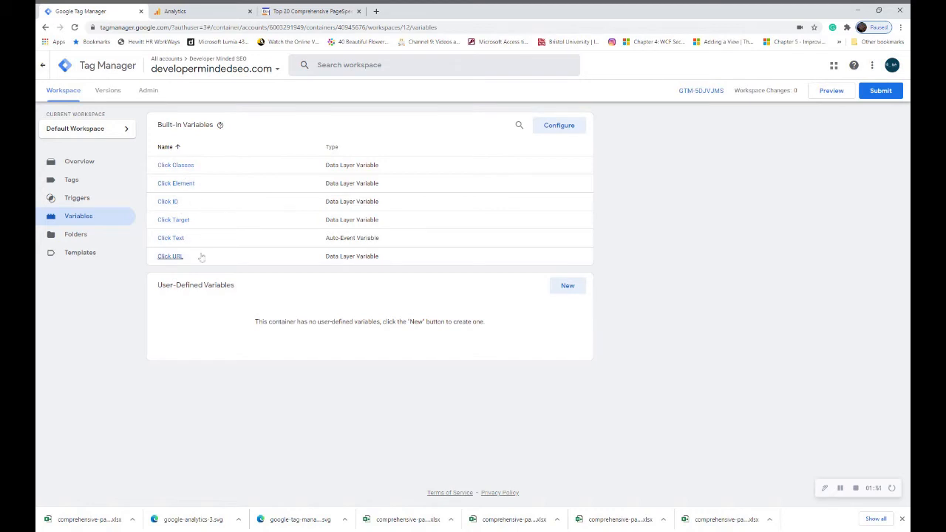
click(567, 126)
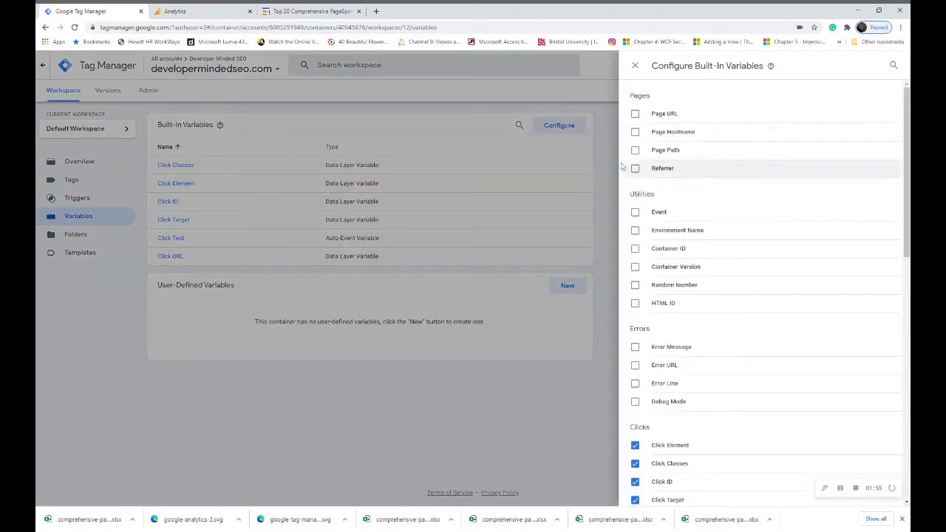
scroll(687, 347, down, 2)
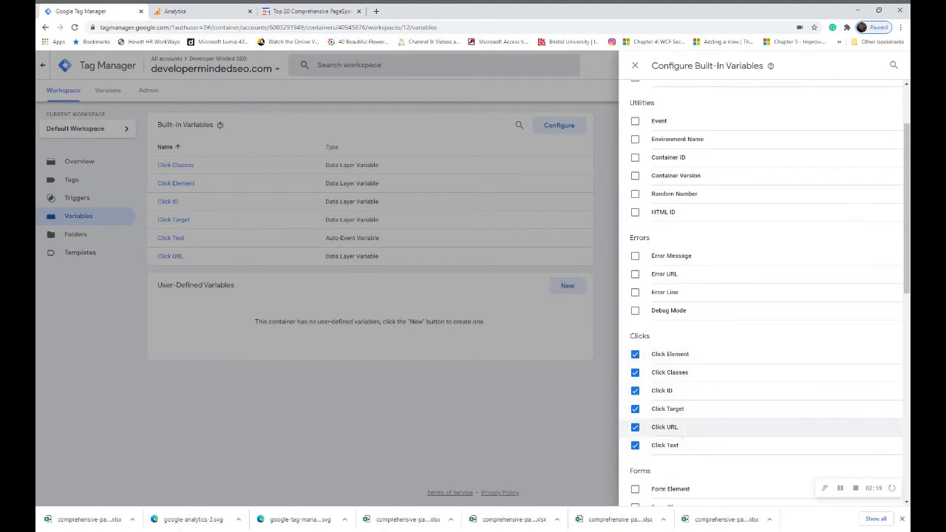
click(635, 66)
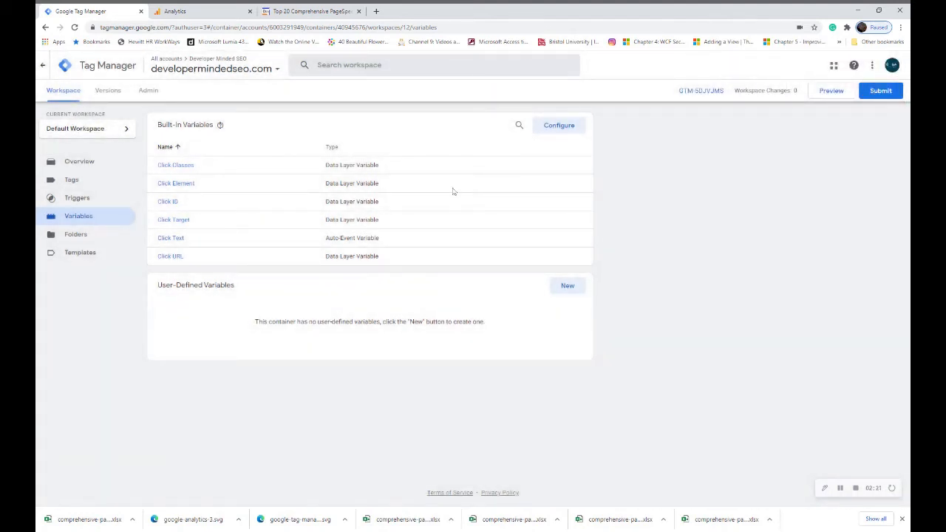
Create a new trigger named Trigger downloads and set its type to Click – Just Links
click(101, 204)
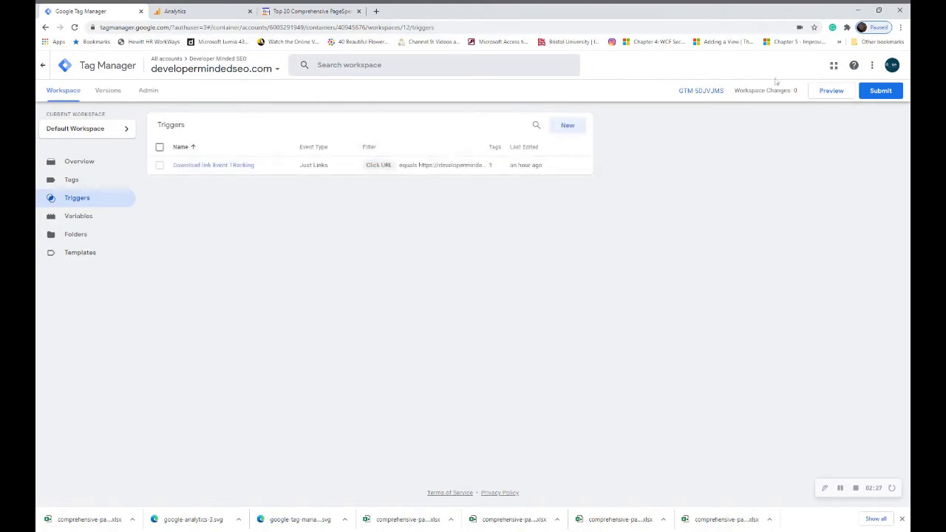
click(568, 126)
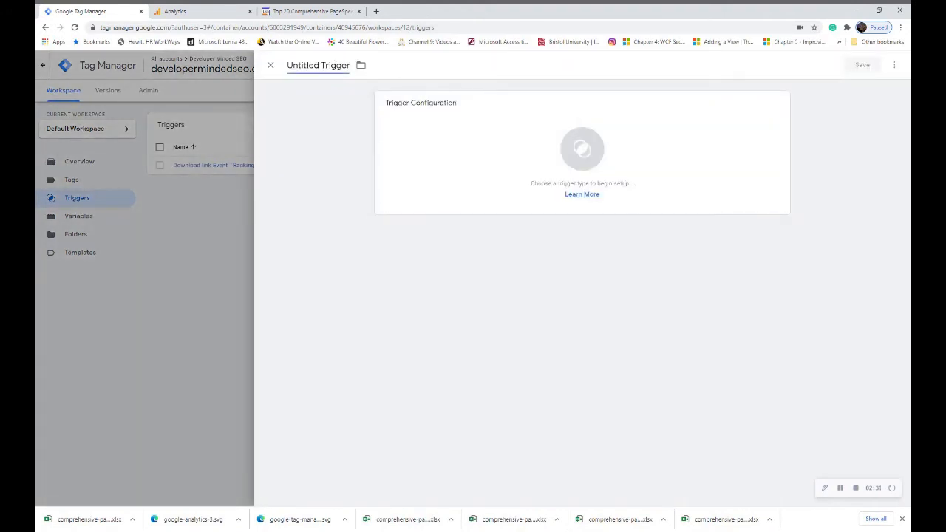
click(318, 65)
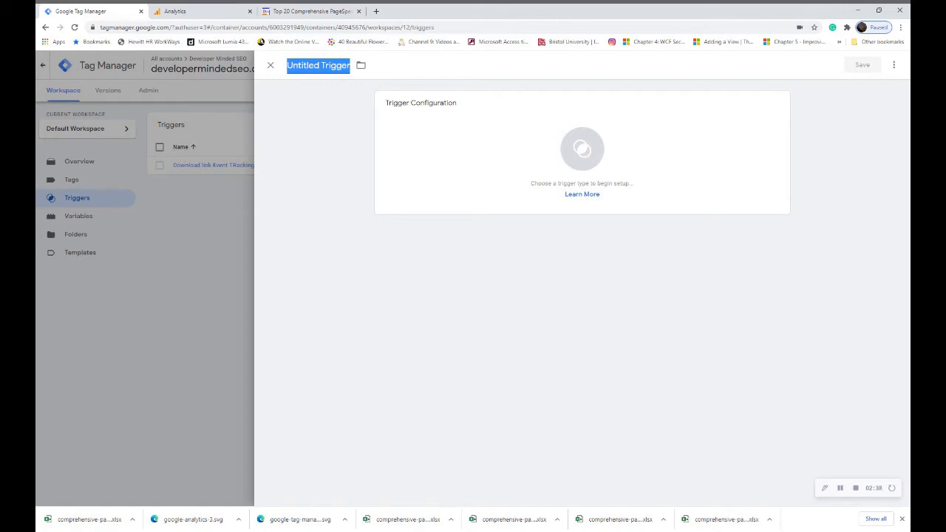
text(Track)
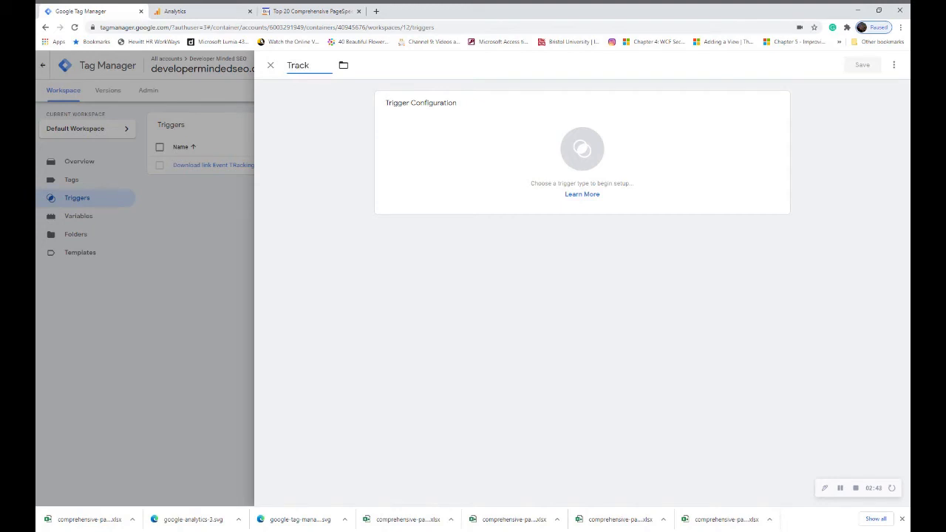
text( no.downloads)
key(Left)
key(Left)
key(Left)
key(Left)
key(Left)
key(Left)
key(BackSpace)
key(BackSpace)
key(BackSpace)
text(igger)
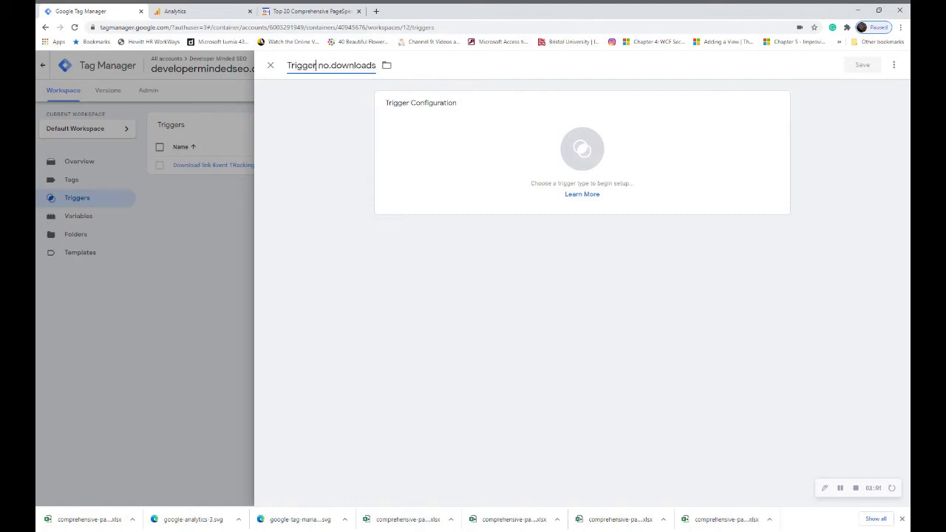
key(shift+Left)
key(shift+Left)
key(shift+Left)
key(BackSpace)
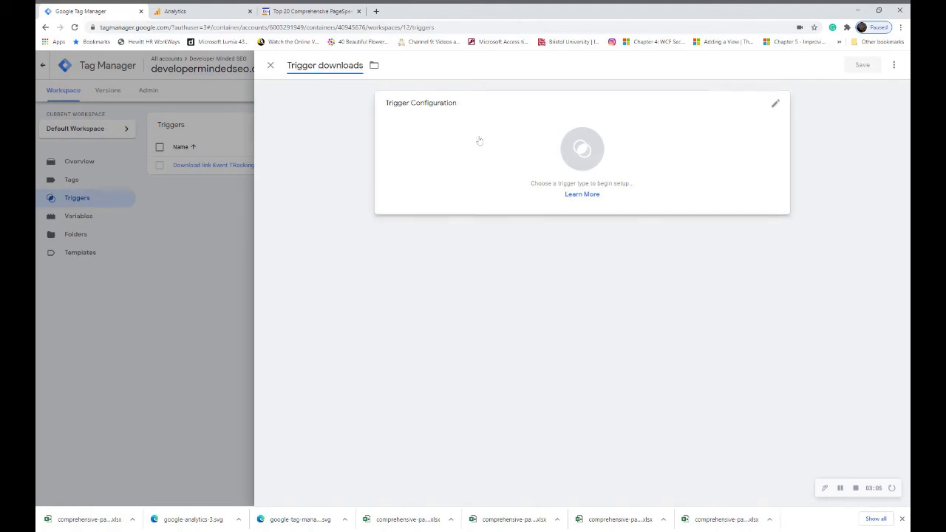
click(776, 107)
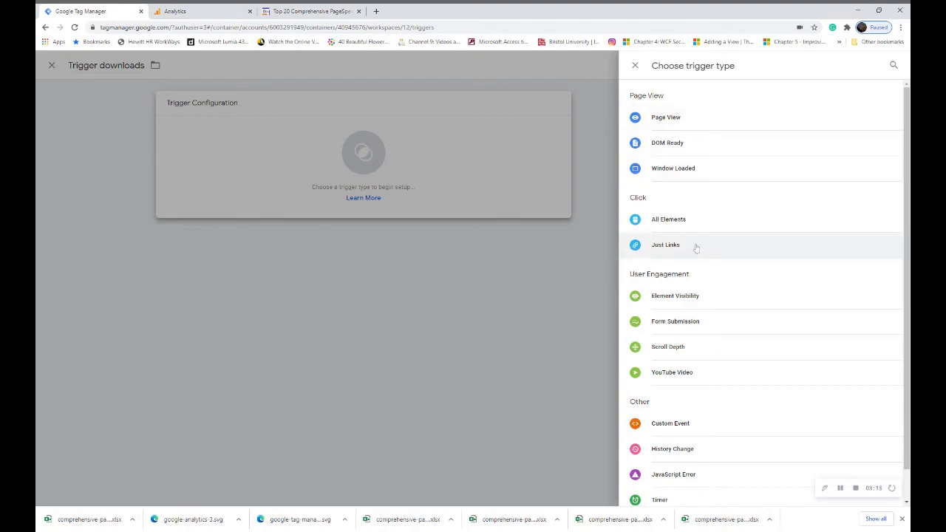
click(667, 251)
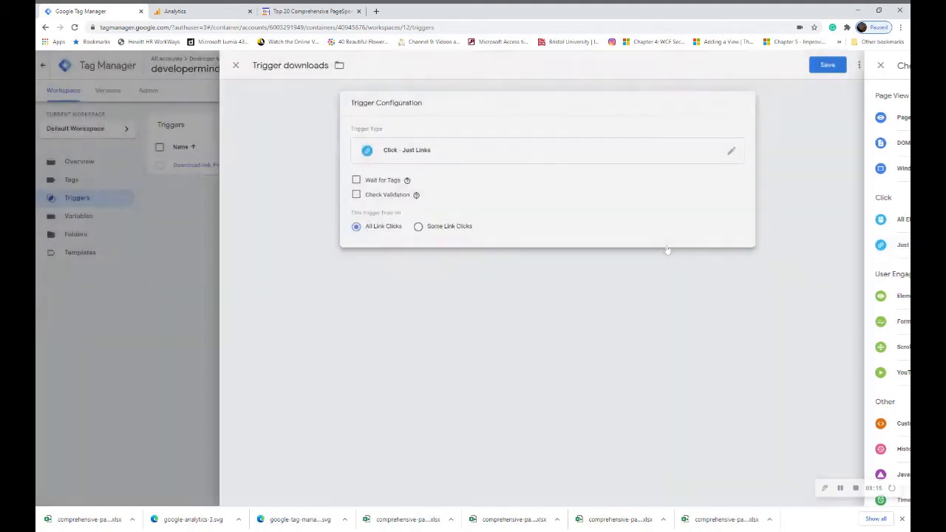
Copy the Download Now link's HTML from the article's developer tools and paste it into Notepad
click(312, 11)
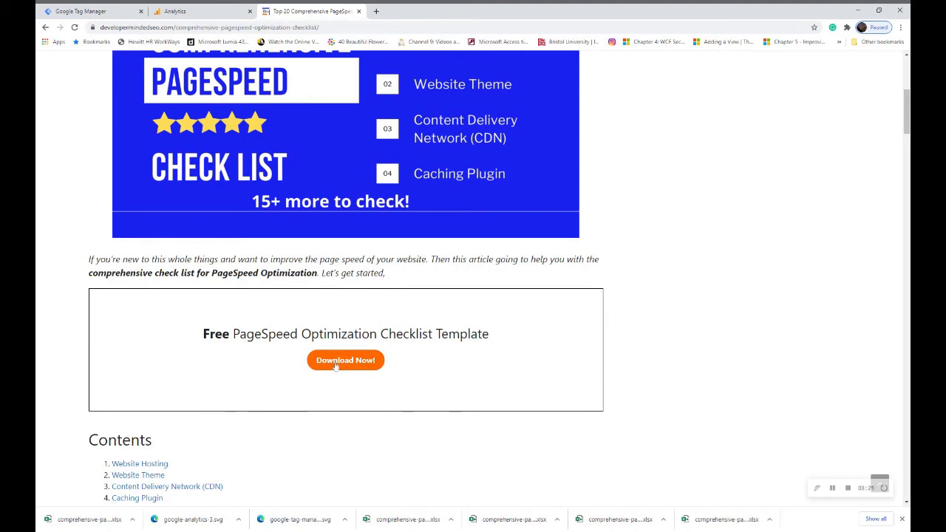
key(ctrl+shift+i)
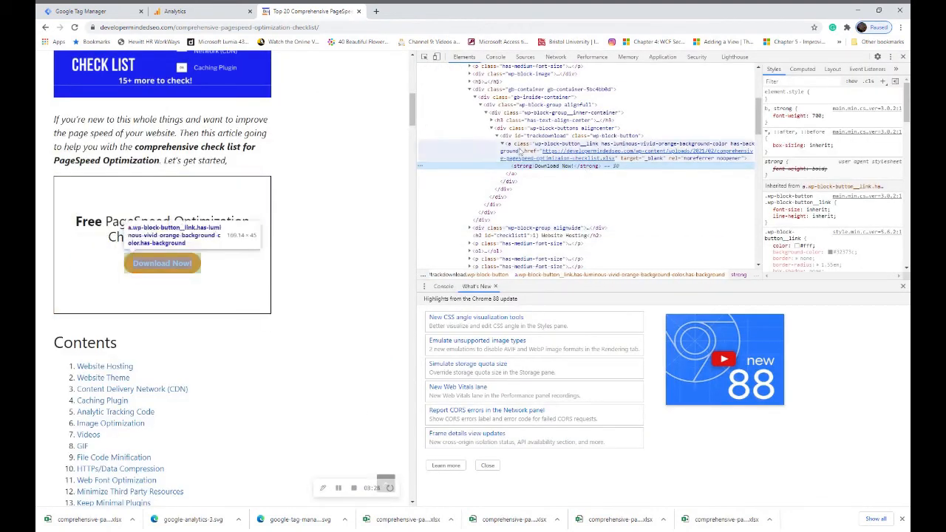
click(548, 158)
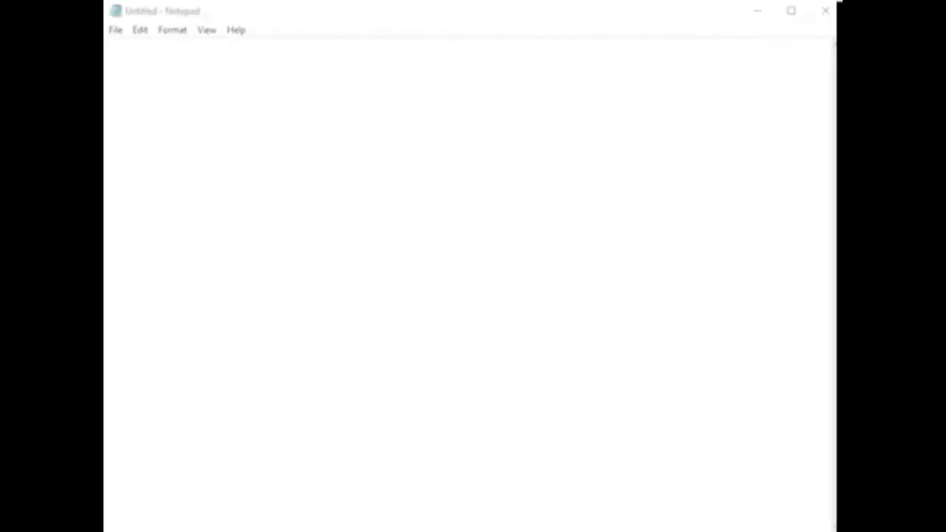
text(<a class="wp-block-button__link has-luminous-vivid-orange-background-color has-background" href="https://developermindedseo.com/wp-content/uploads/2021/02/comprehensive-pagespeed-optimizaion-checklist.xlsx" target="_blank" rel="noreferrer noopener"><strong>Download Now!</strong></a>)
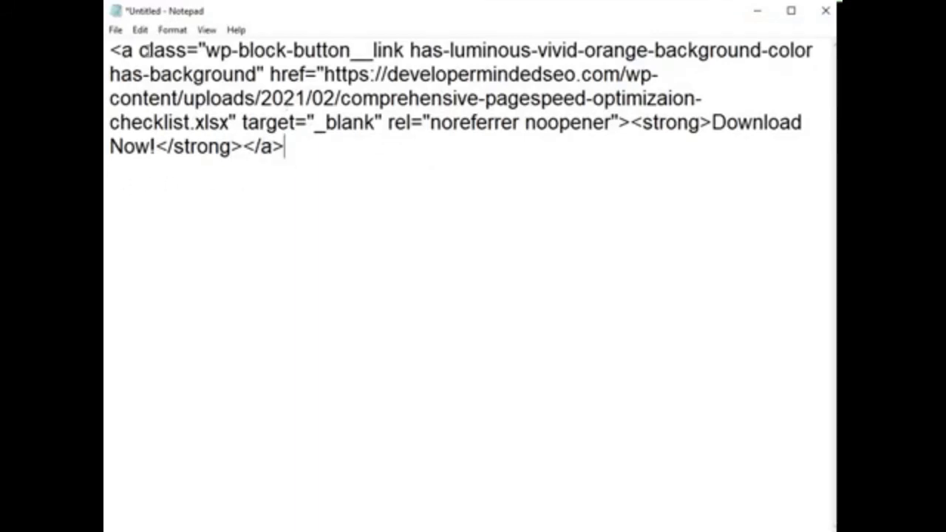
Examine the pasted link code's class attribute and href download URL
drag(138, 50, 197, 50)
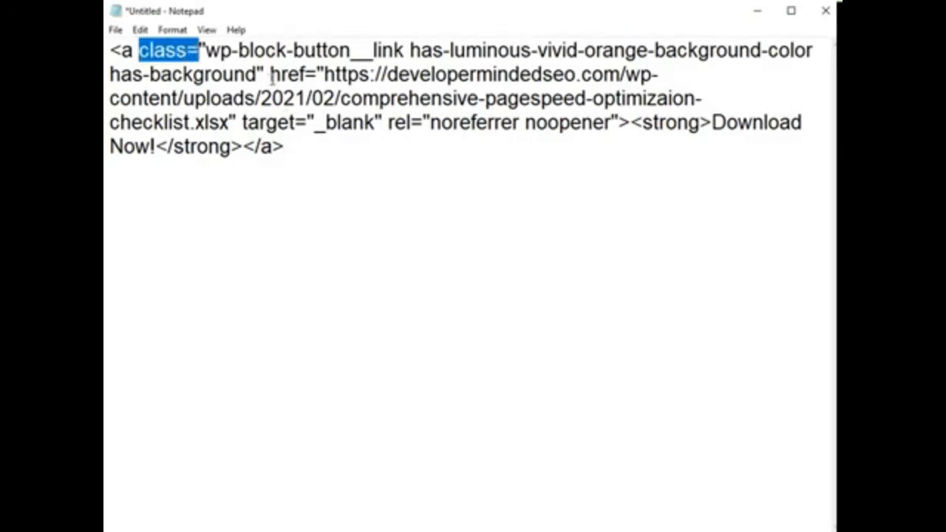
drag(270, 74, 305, 74)
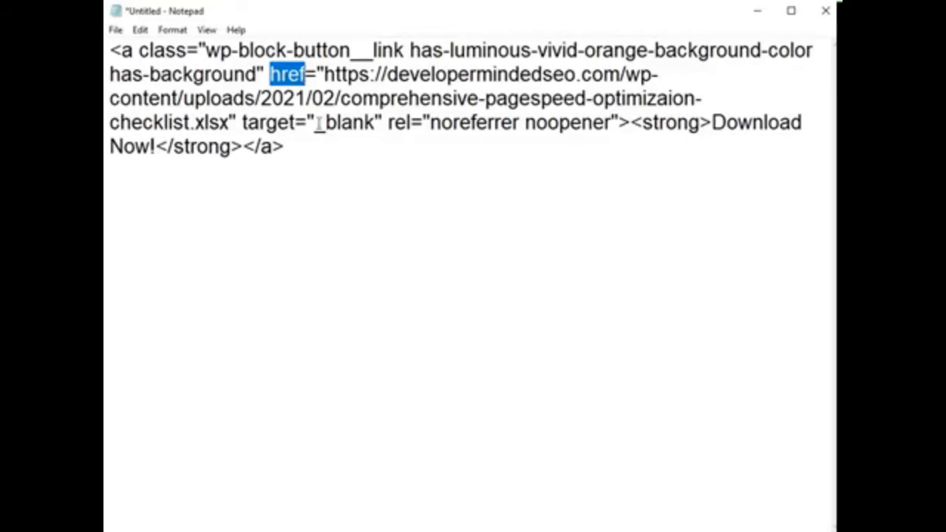
drag(207, 50, 260, 74)
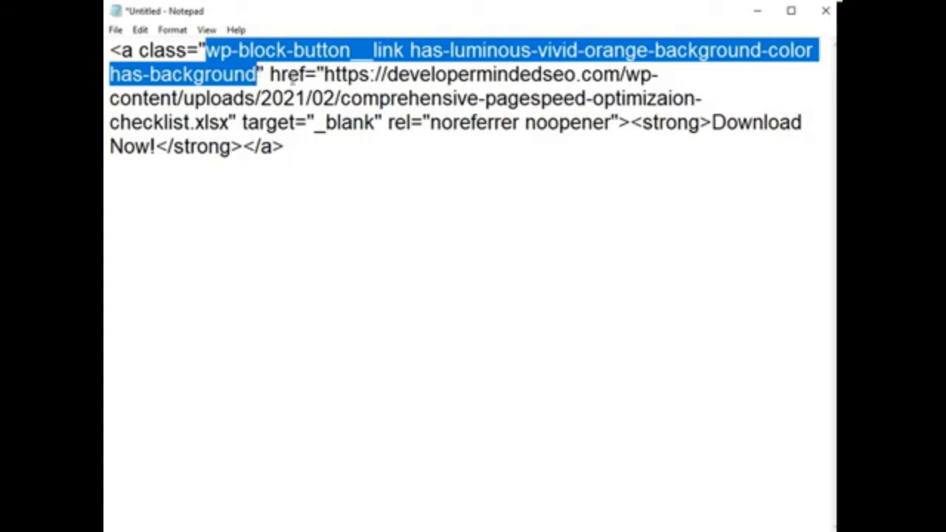
drag(325, 74, 230, 123)
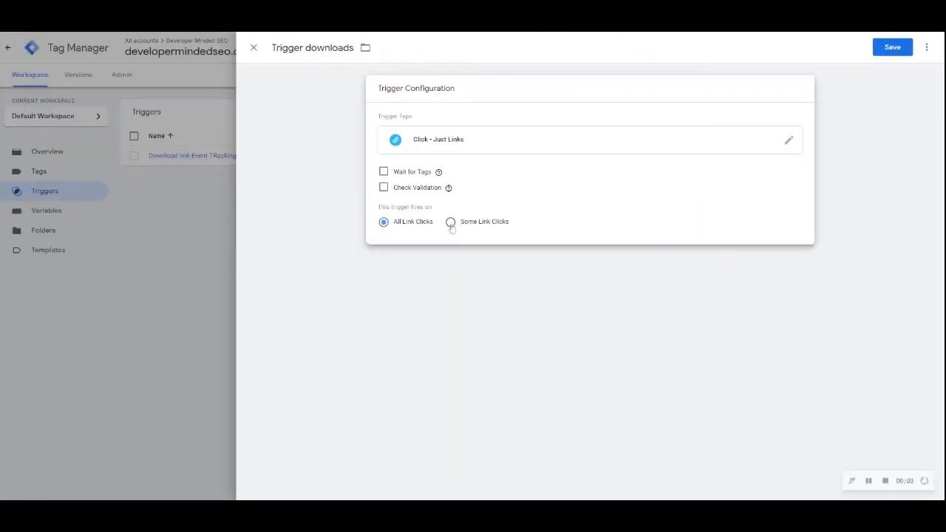
Make the trigger fire on Some Link Clicks with a condition where Click URL equals a value
click(451, 223)
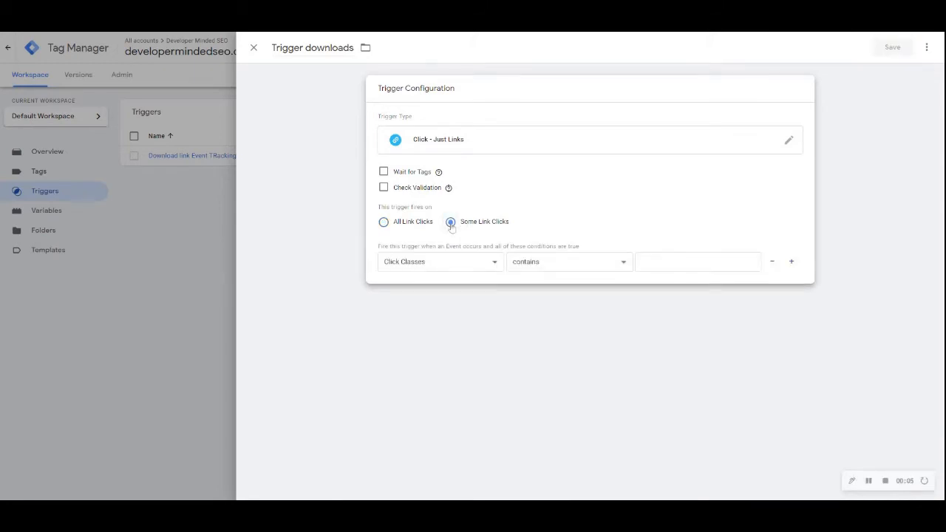
click(496, 267)
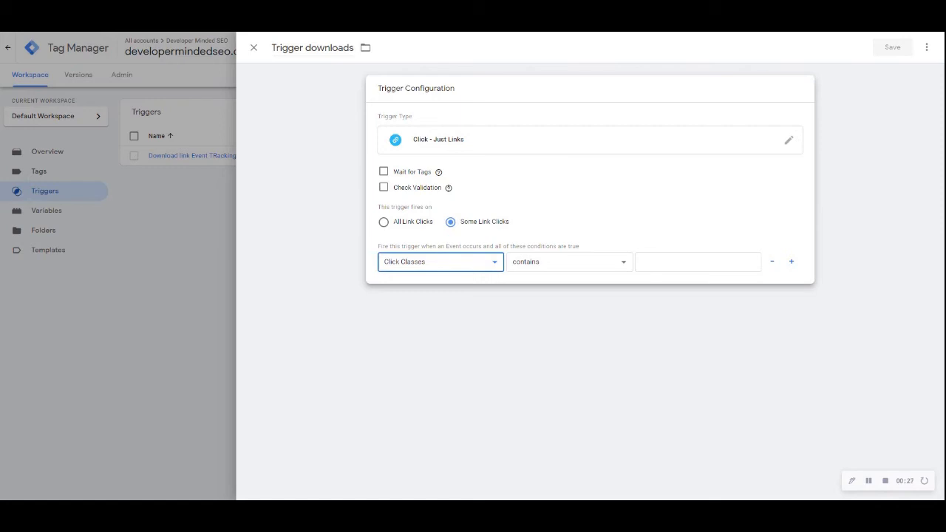
click(475, 289)
click(533, 266)
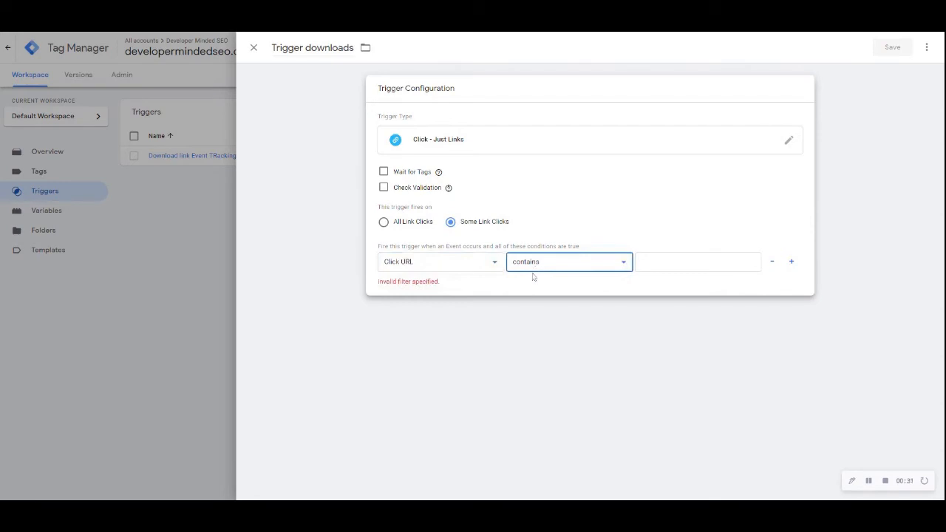
click(534, 279)
click(655, 262)
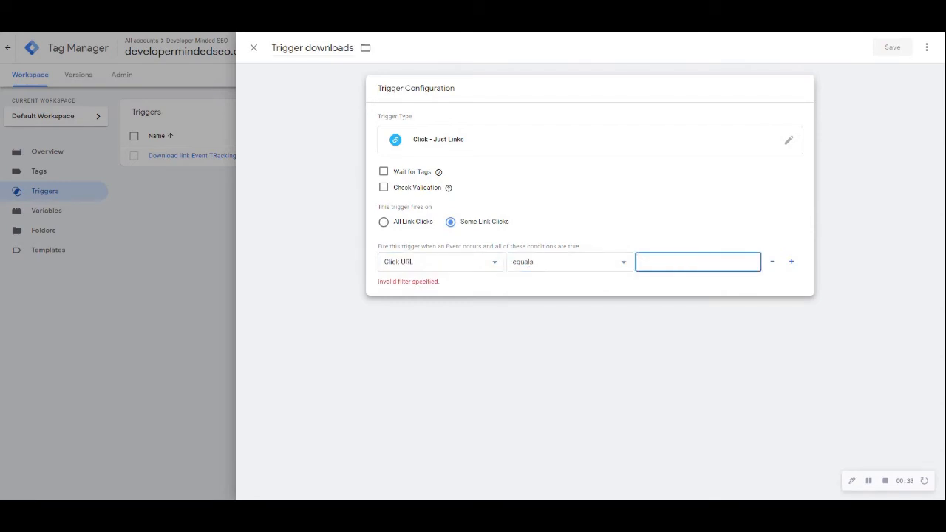
key(ctrl+v)
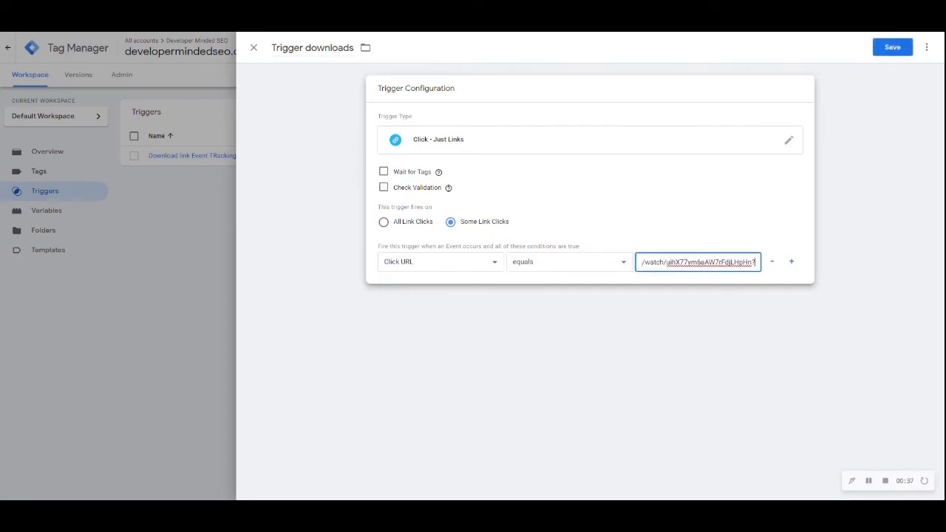
key(ctrl+a)
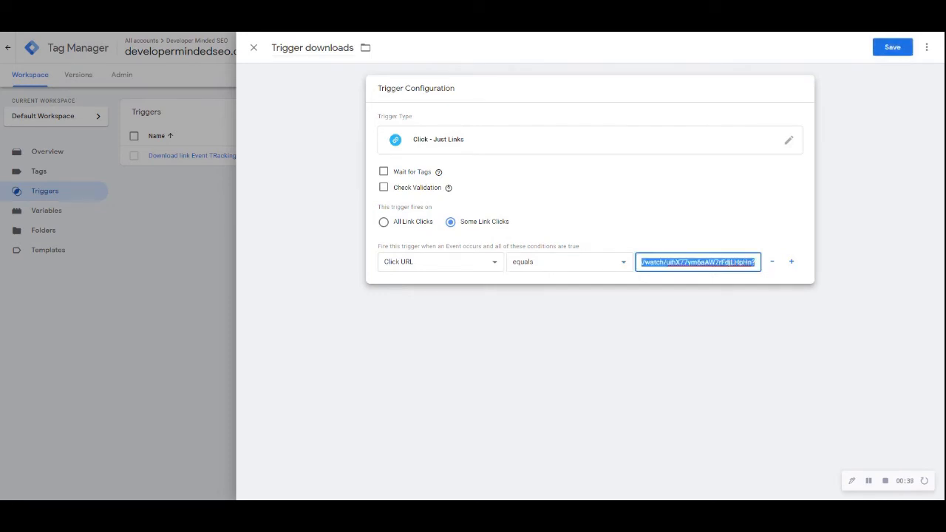
key(BackSpace)
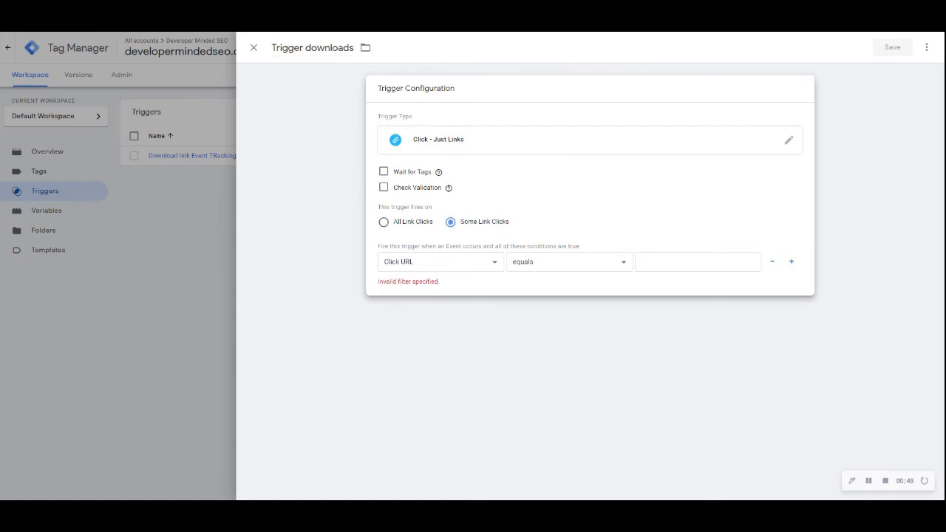
click(698, 262)
key(ctrl+v)
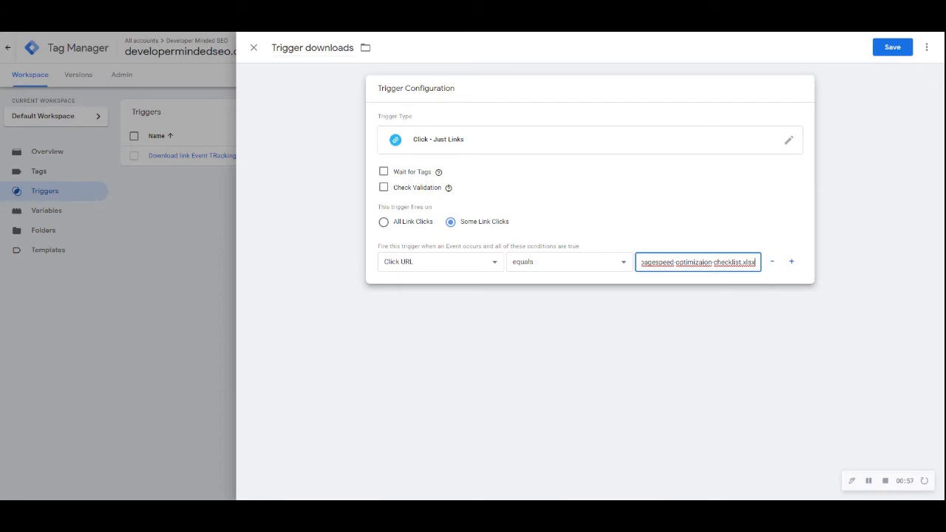
Save the Trigger downloads trigger
key(Home)
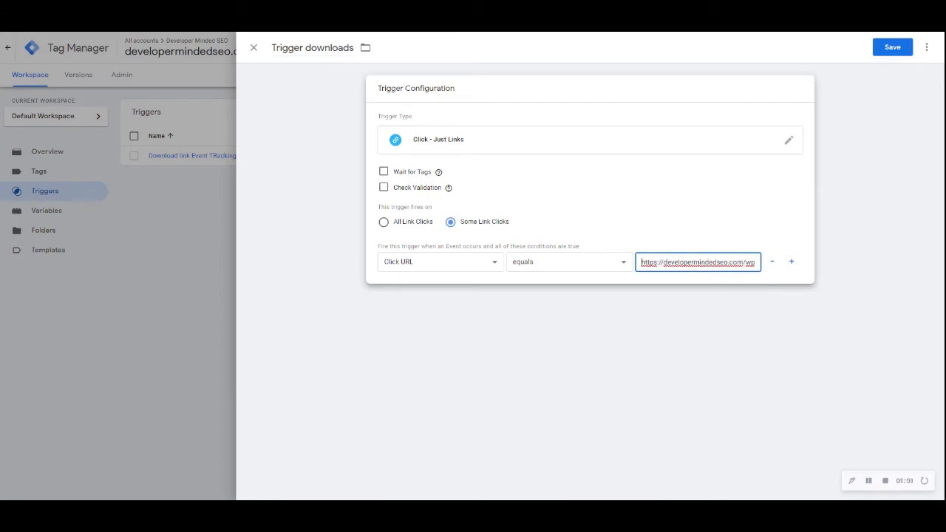
click(891, 53)
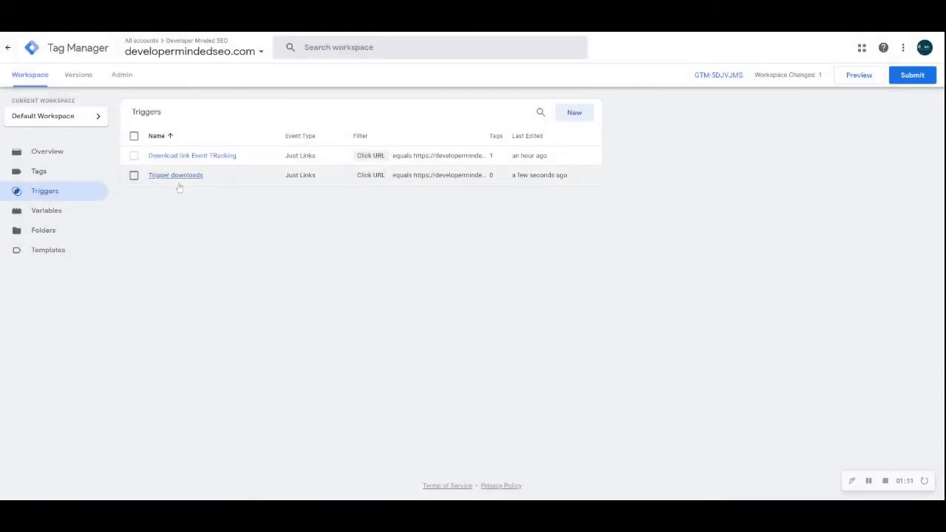
Create a new tag in the Tags section and name it Tag Downloads
click(50, 175)
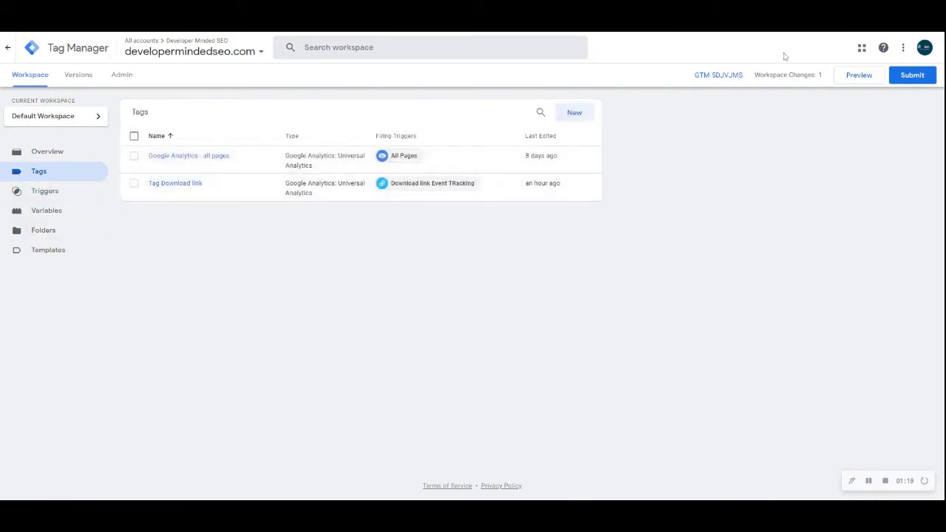
click(574, 113)
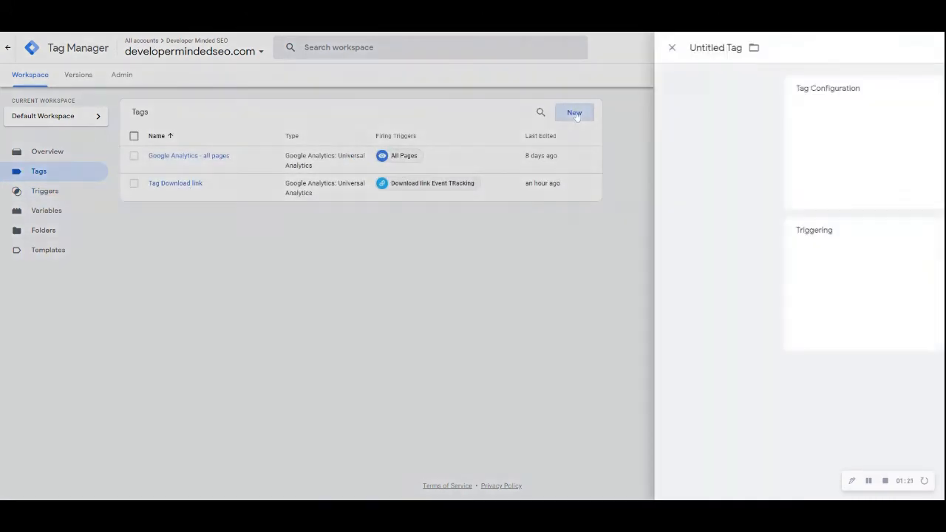
click(309, 47)
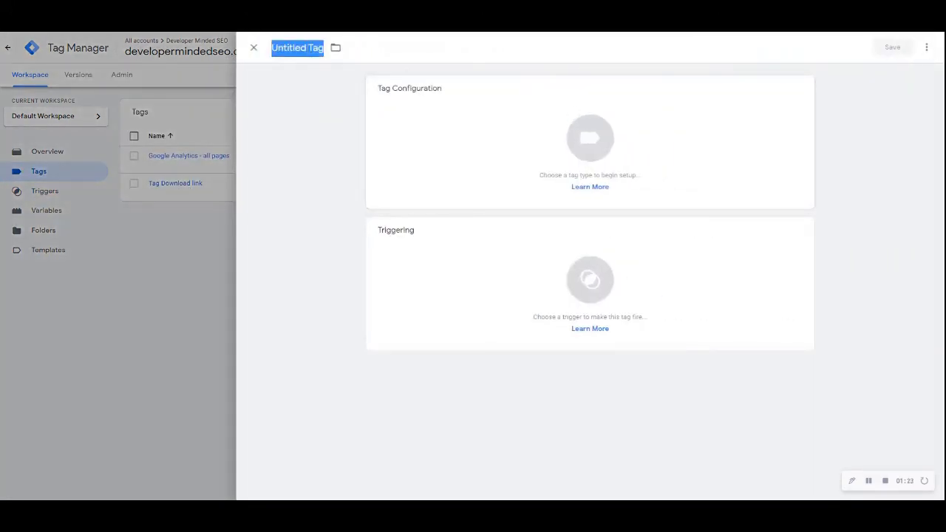
text(Tag)
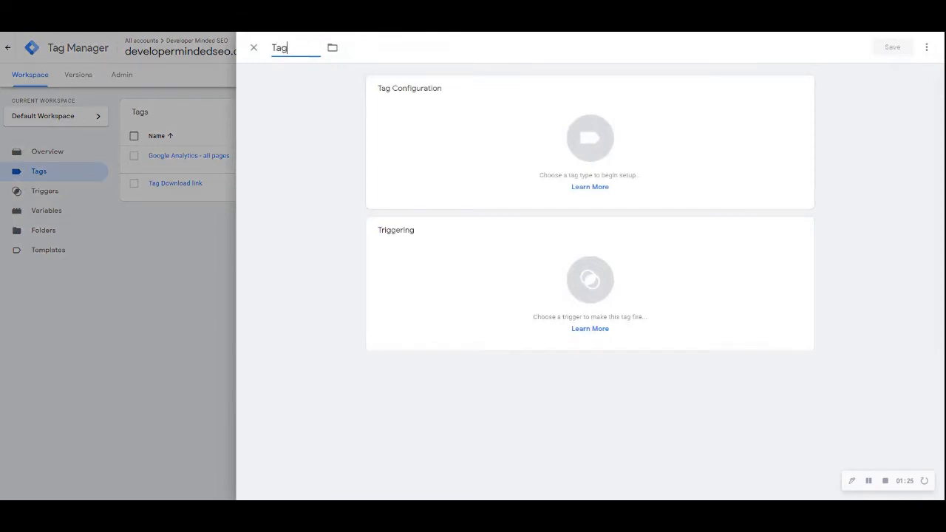
text( Downloads)
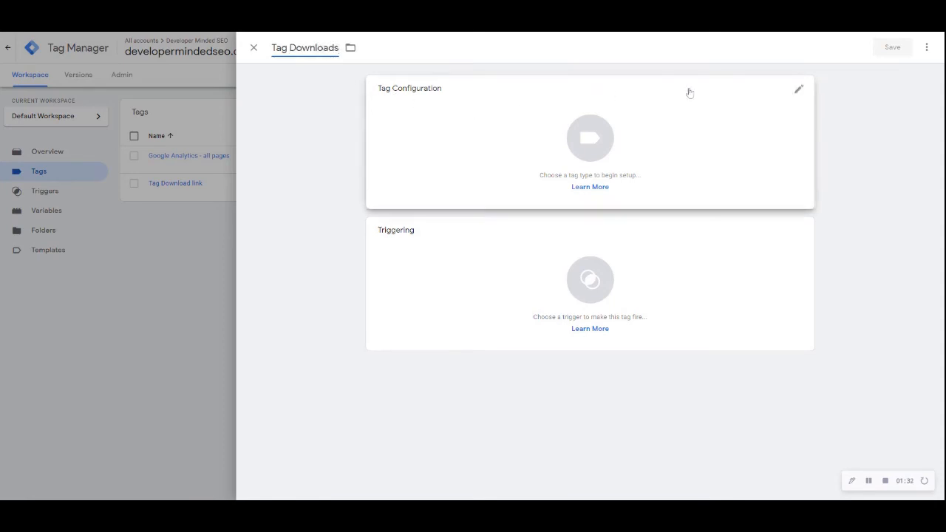
Set the tag type to Google Analytics: Universal Analytics with the Event track type
click(799, 89)
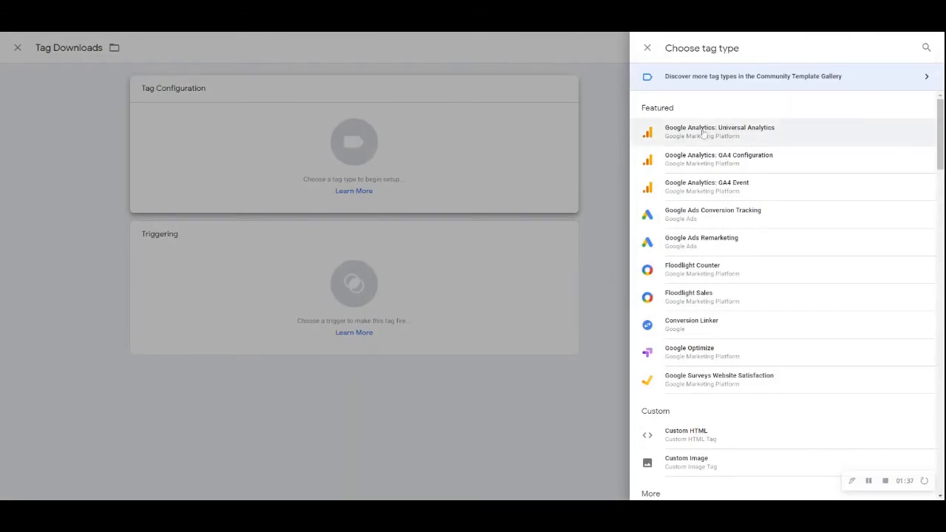
click(702, 132)
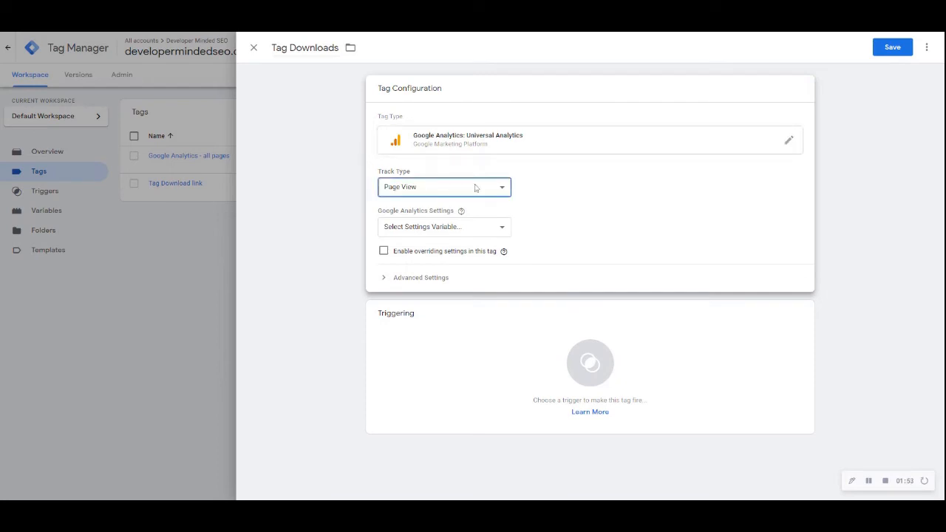
click(454, 212)
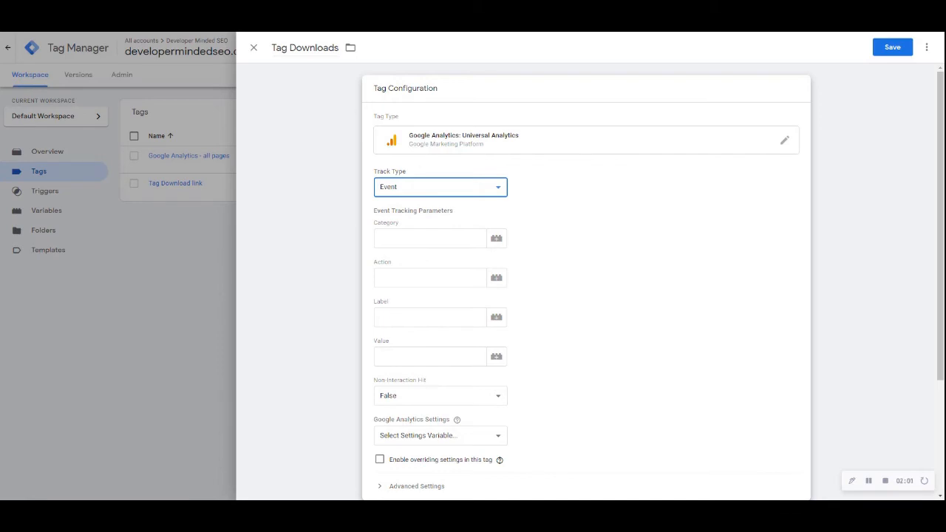
Set the event Category to Downloads and the Action to the {{Click URL}} variable
click(430, 238)
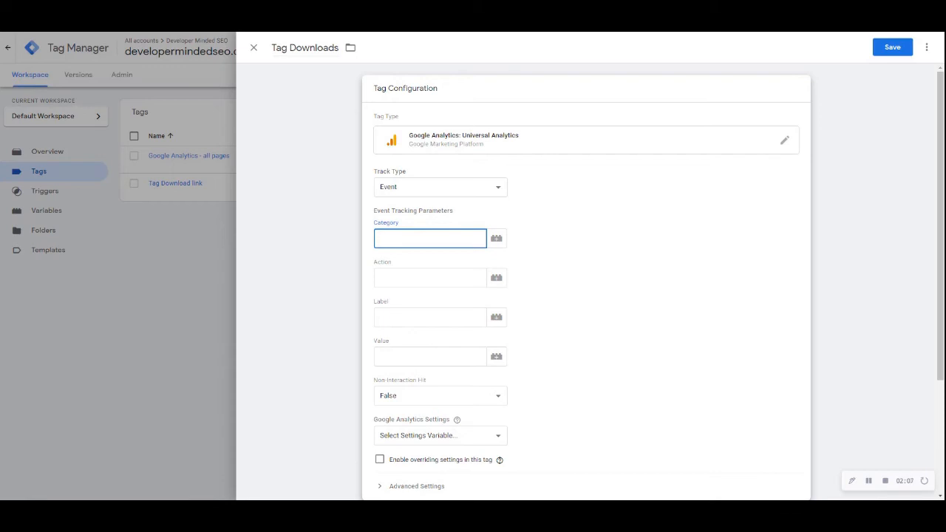
text(do)
key(BackSpace)
key(BackSpace)
text(Downloads)
click(399, 274)
click(498, 280)
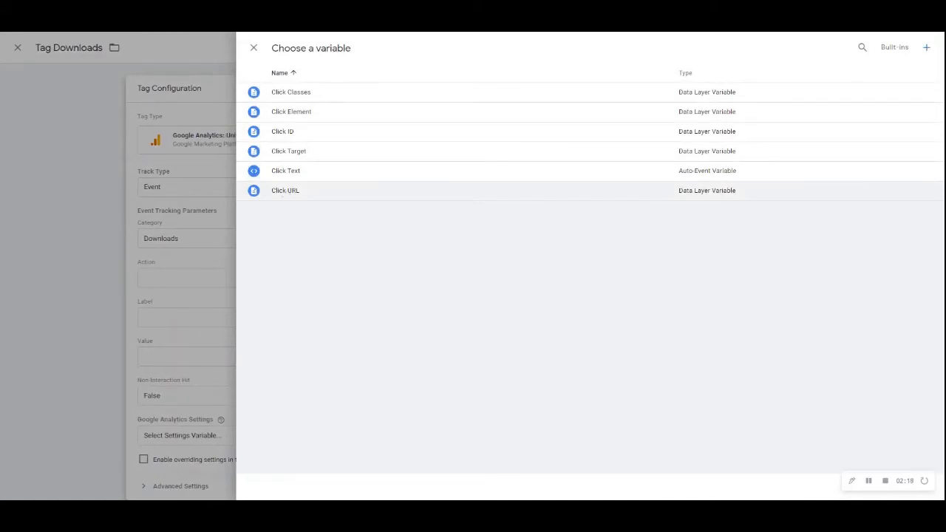
click(284, 191)
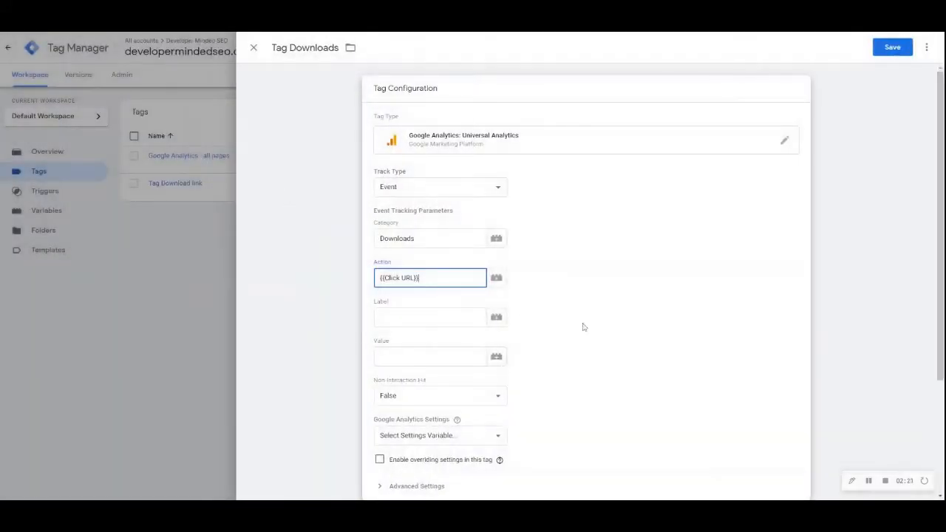
Enable overriding settings in this tag and paste the Google Analytics tracking ID
scroll(619, 363, down, 2)
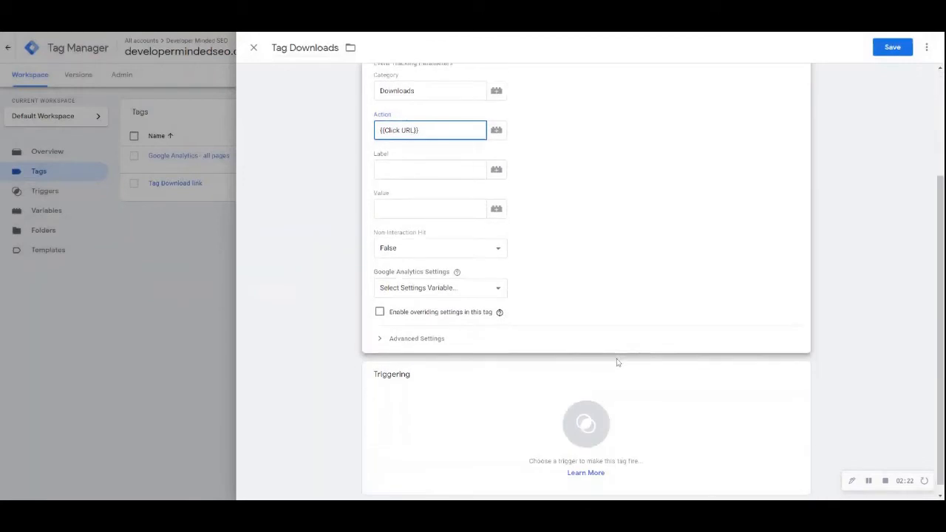
click(379, 339)
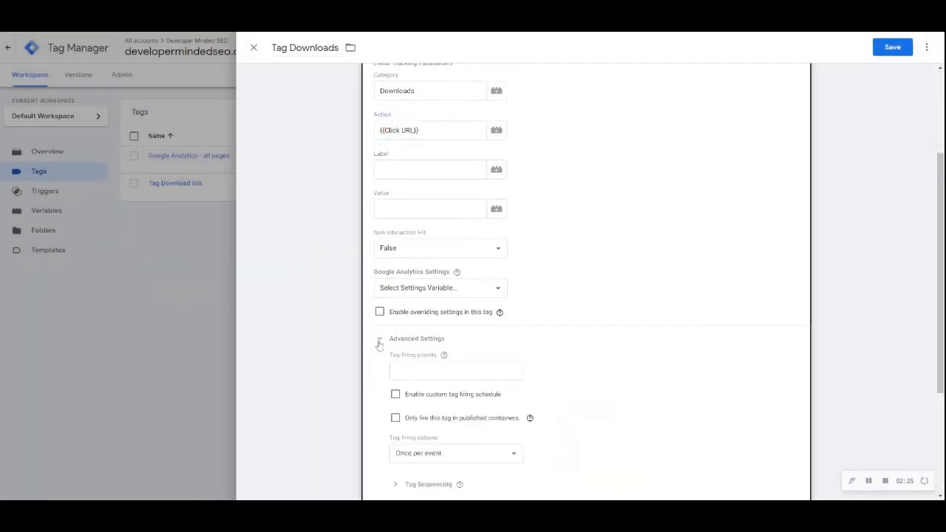
click(380, 312)
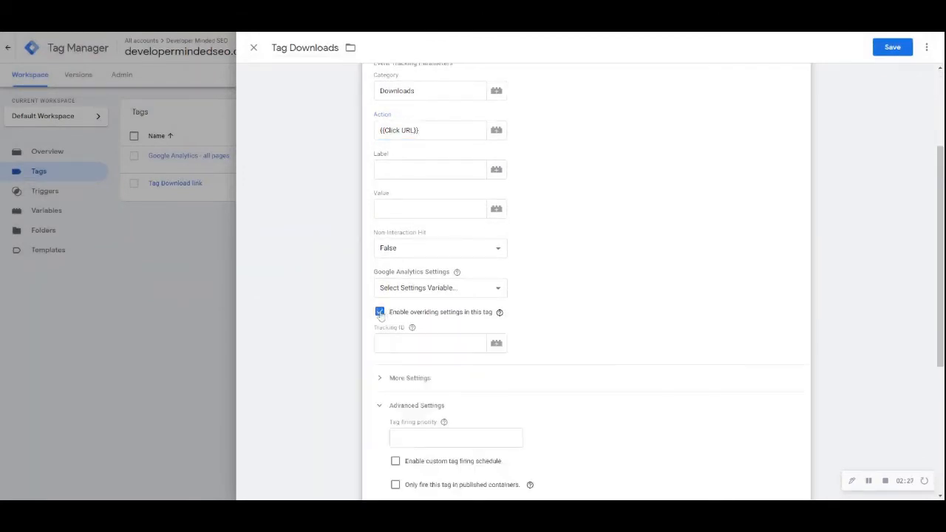
click(430, 344)
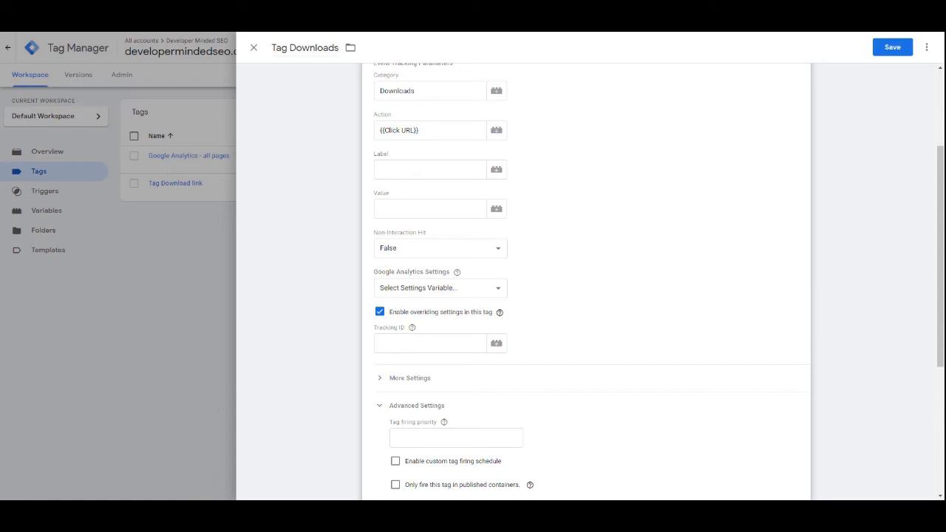
click(430, 343)
click(432, 379)
click(422, 347)
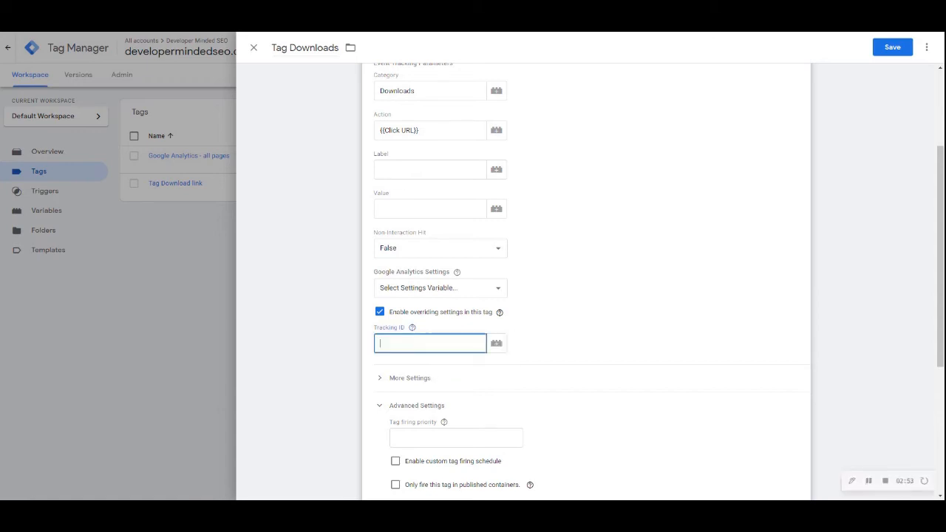
key(ctrl+v)
Attach the Trigger downloads firing trigger to the tag and save it
scroll(678, 255, down, 5)
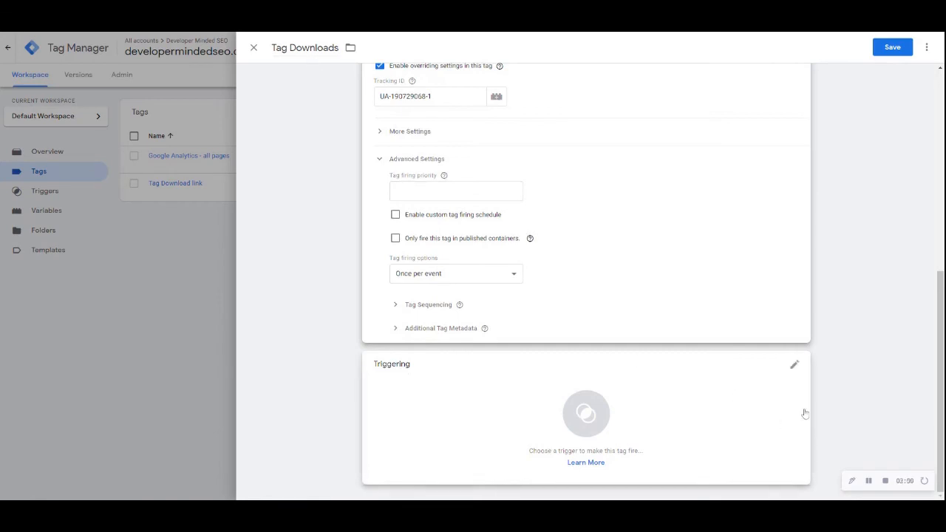
click(794, 364)
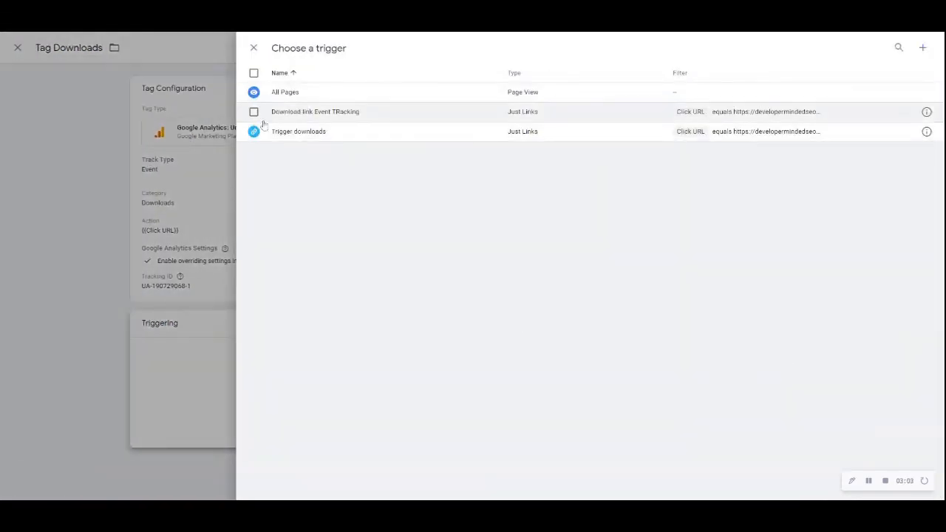
click(272, 136)
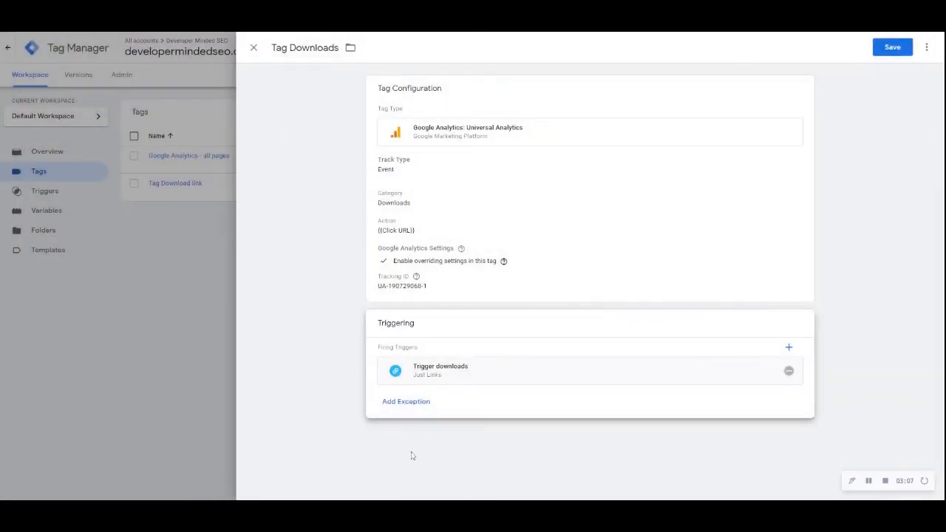
click(894, 47)
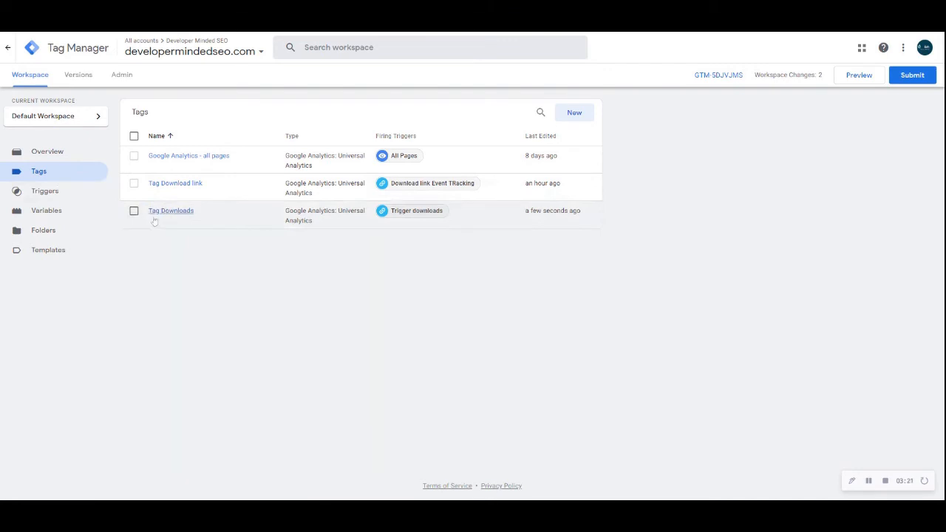
Launch Preview mode from the workspace and close the developer tools on the article's tab
click(32, 194)
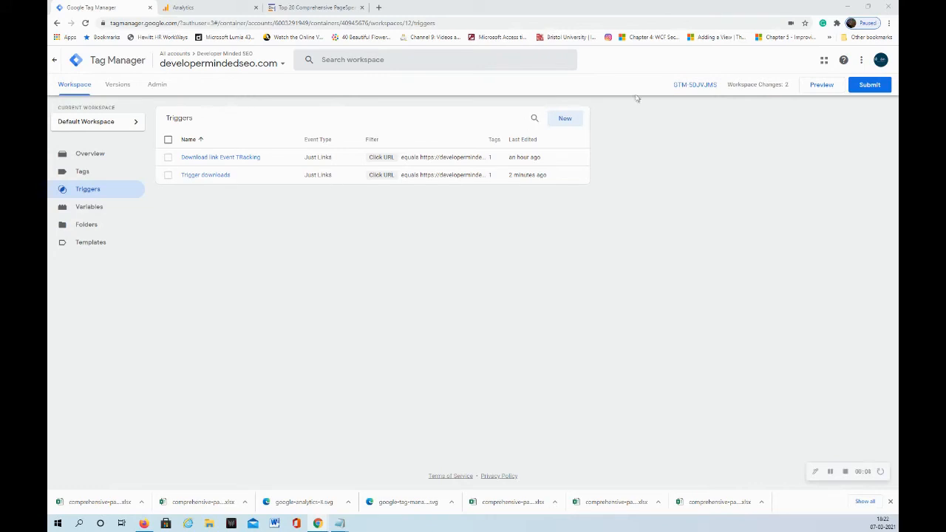
click(821, 85)
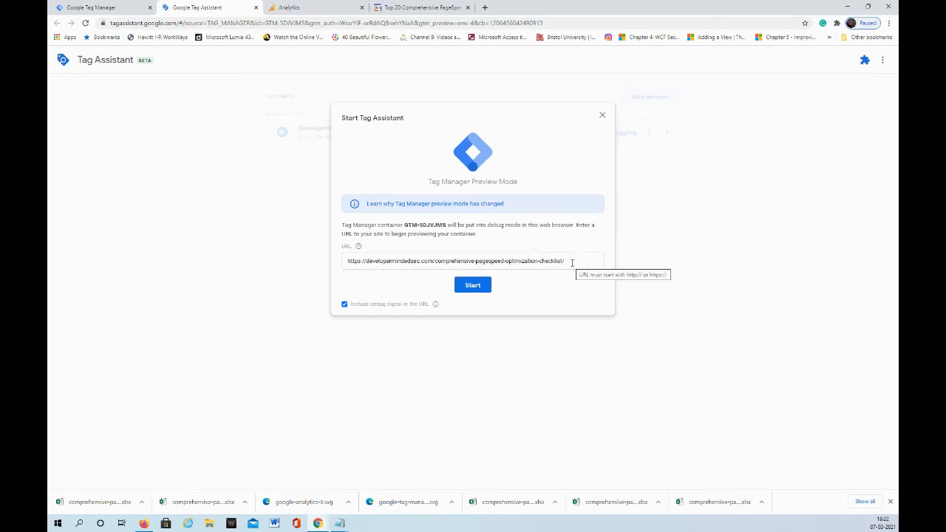
click(428, 7)
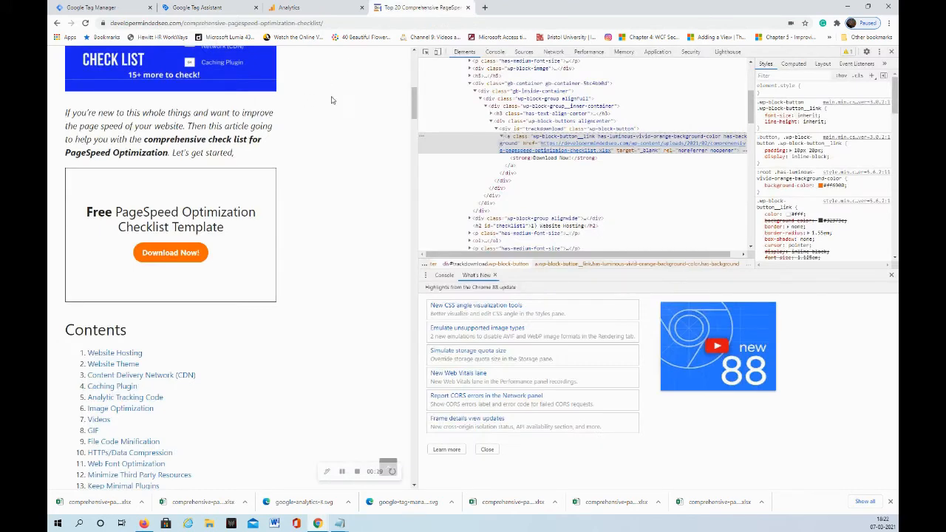
click(891, 52)
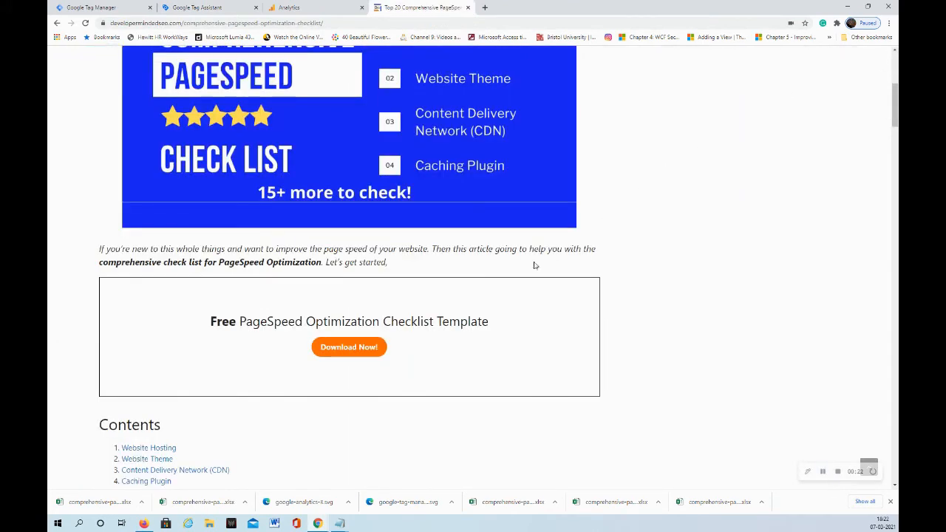
scroll(329, 258, up, 5)
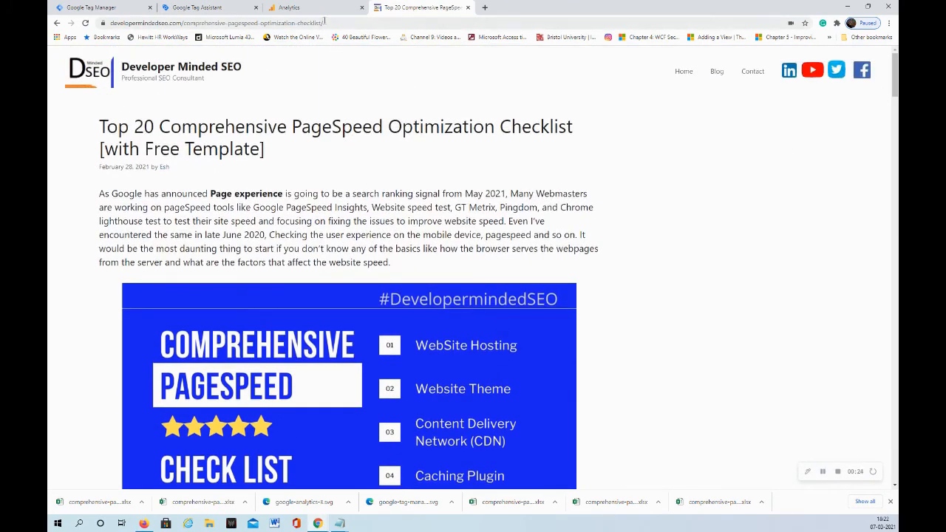
Start Tag Assistant on the PageSpeed optimization checklist article URL and continue once connected
click(177, 8)
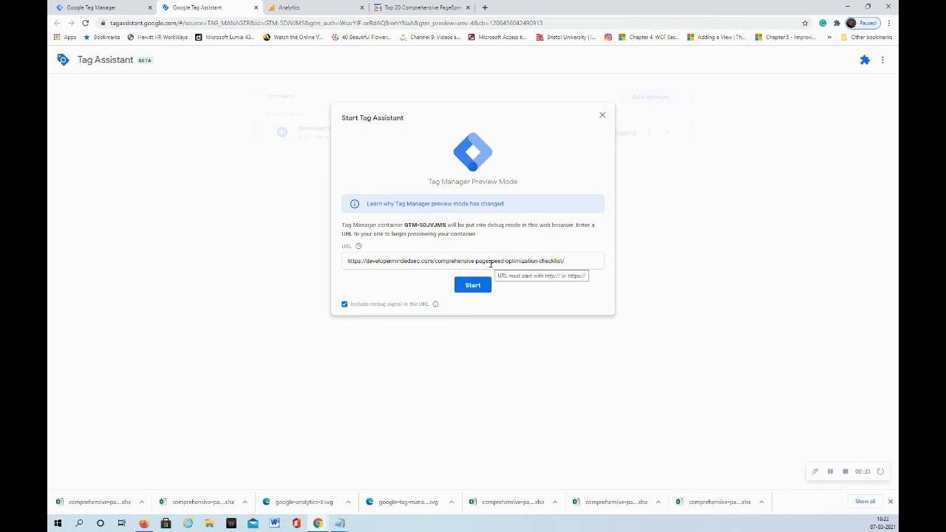
click(470, 286)
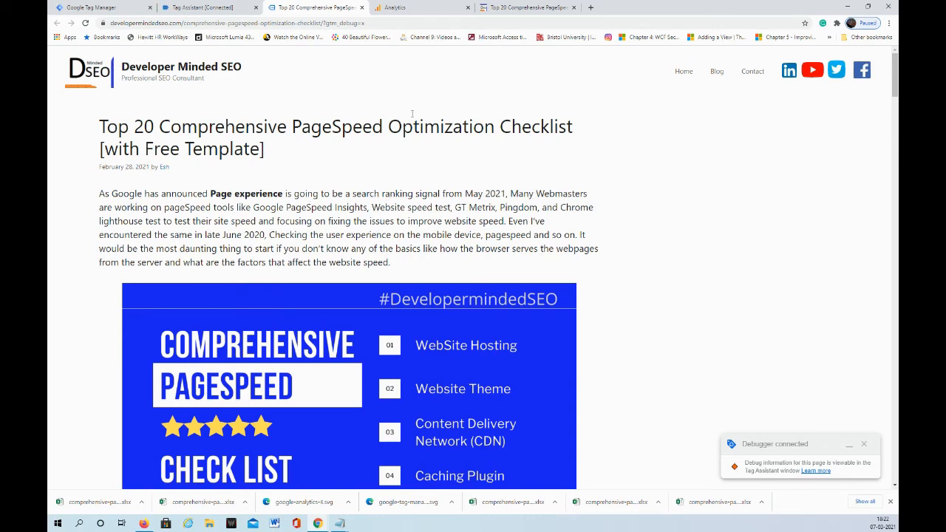
click(214, 7)
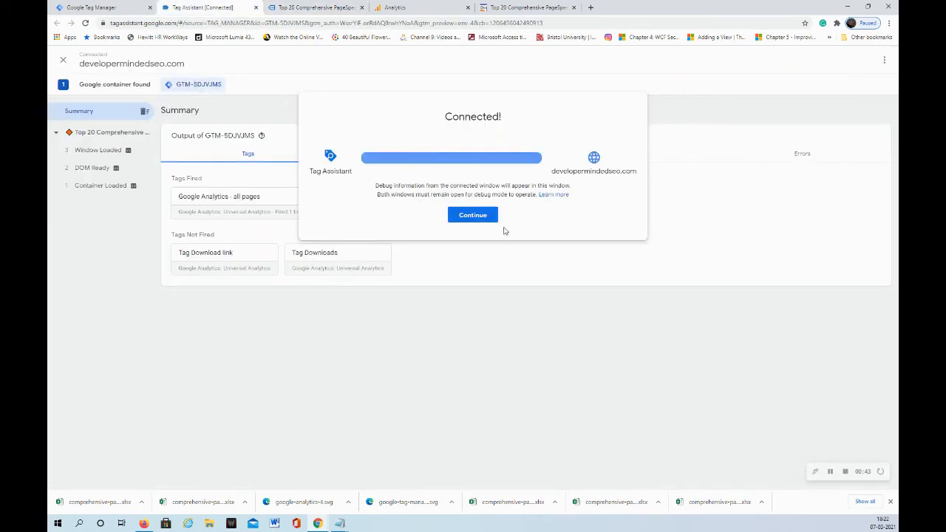
click(487, 217)
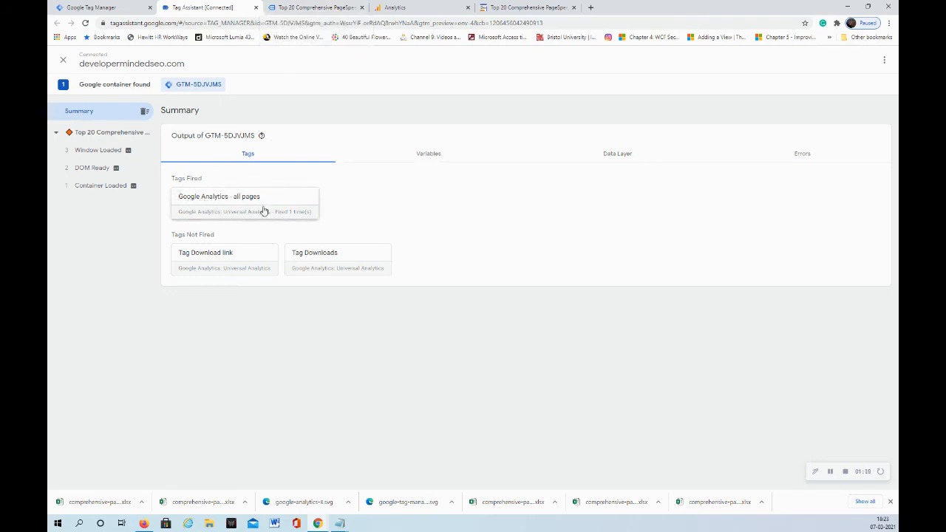
Click the Download Now link on the debug-mode article and review the resulting Link Click event in Tag Assistant
click(337, 11)
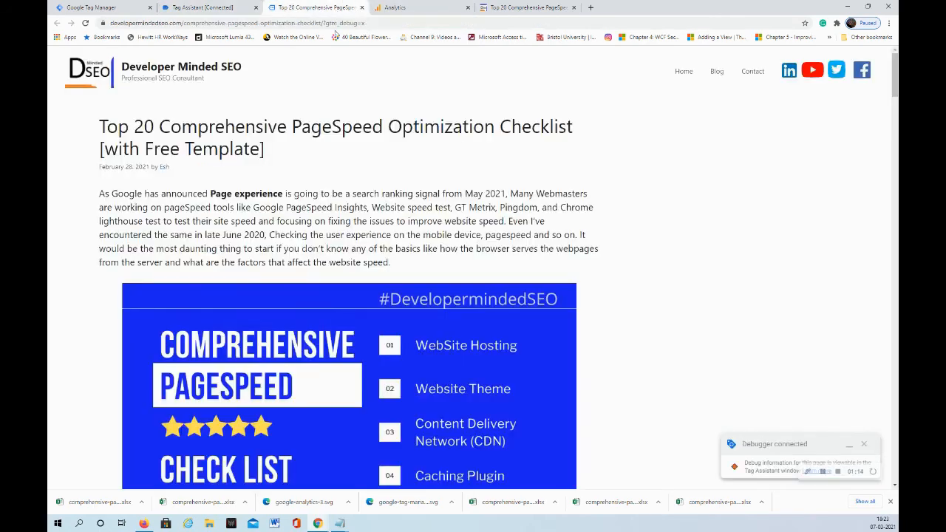
scroll(351, 226, down, 6)
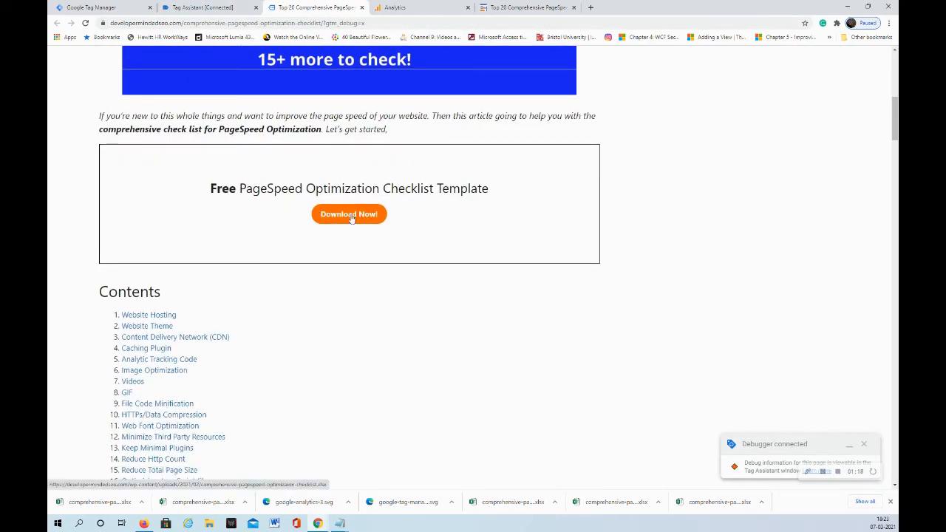
click(350, 216)
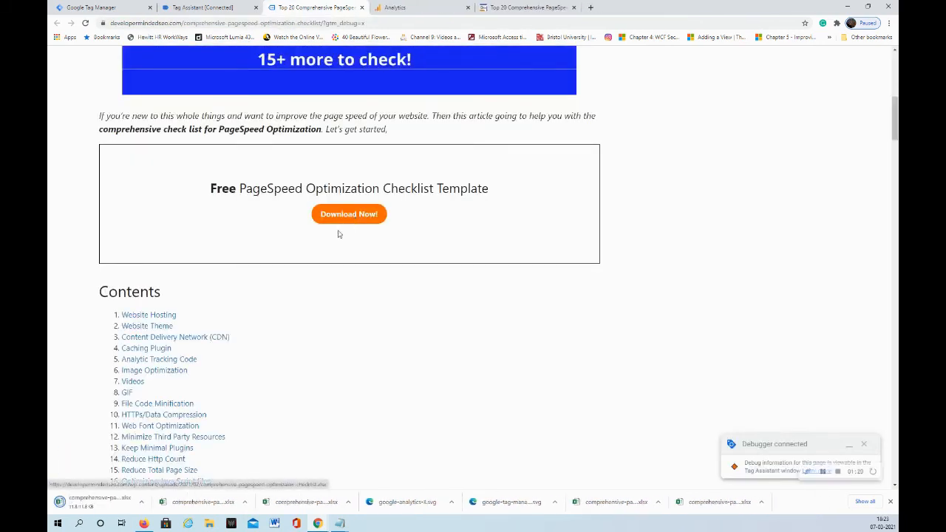
click(207, 9)
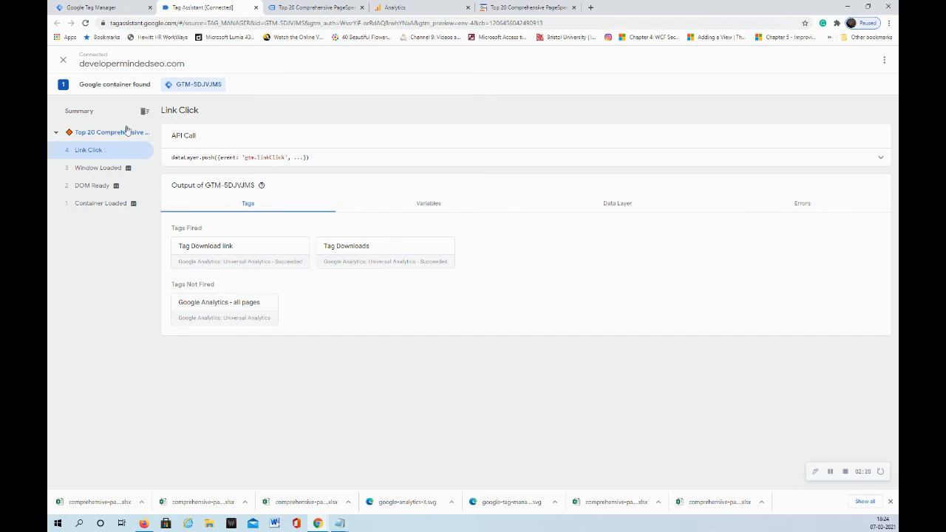
Open the Realtime Events report in Google Analytics to check for the Downloads event
click(399, 7)
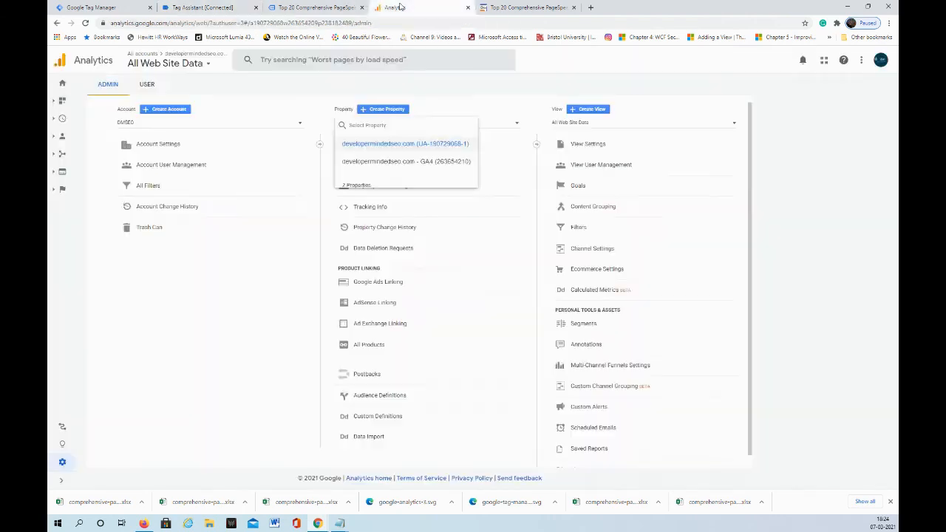
click(57, 119)
click(53, 121)
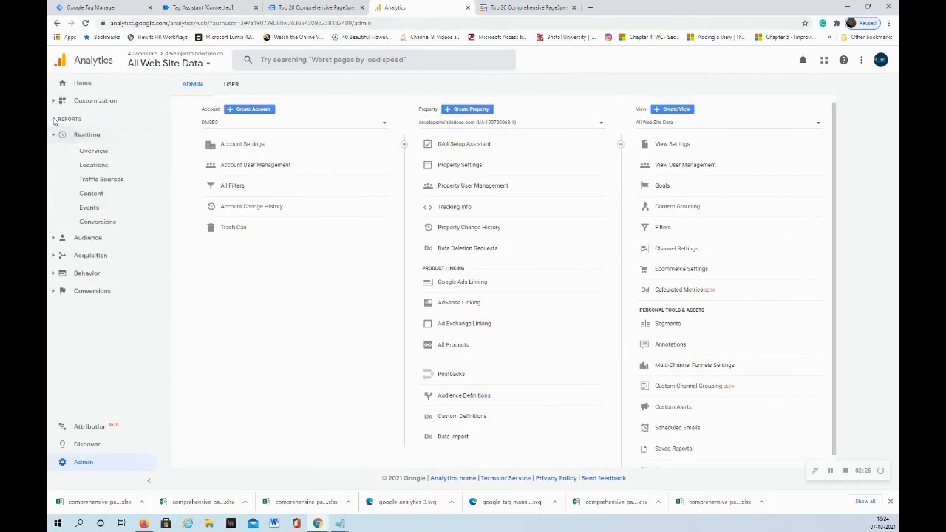
click(89, 209)
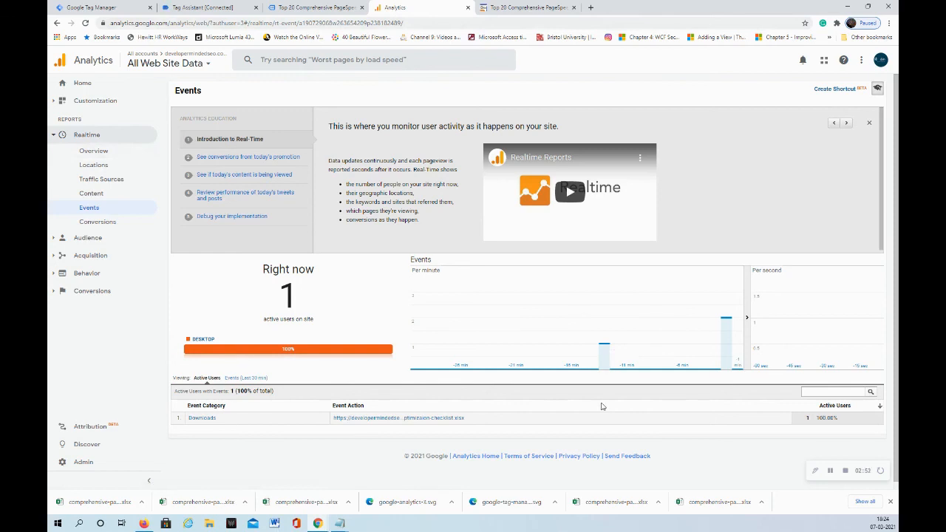
Review each event in Tag Assistant and inspect the firing details of the Tag Downloads tag on Link Click
click(230, 9)
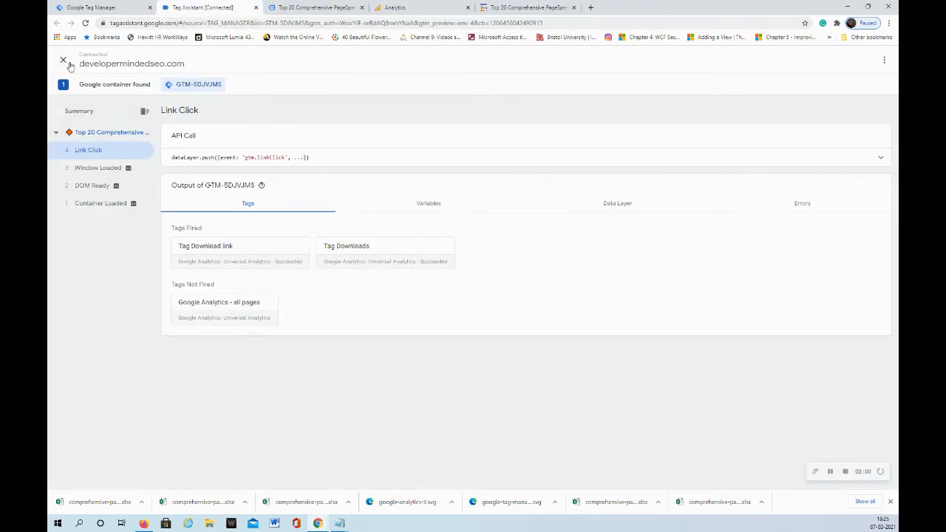
click(105, 168)
click(101, 187)
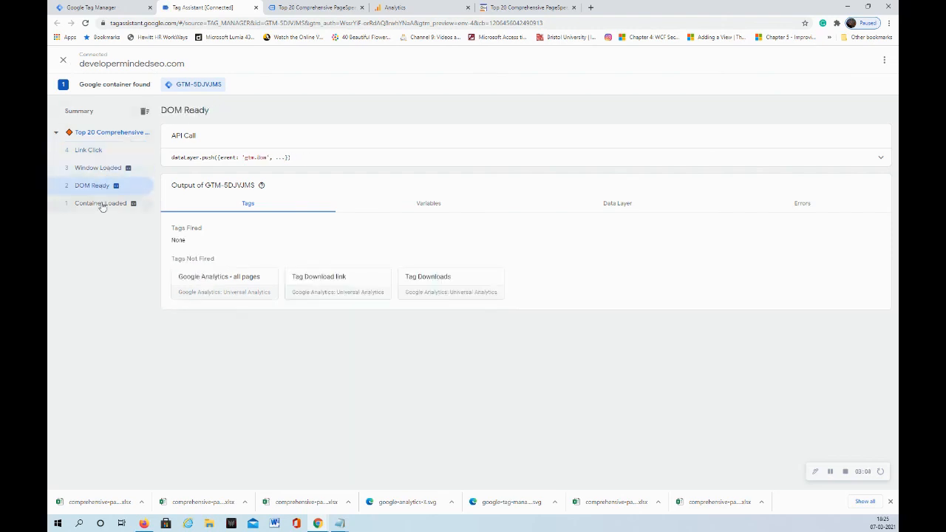
click(103, 205)
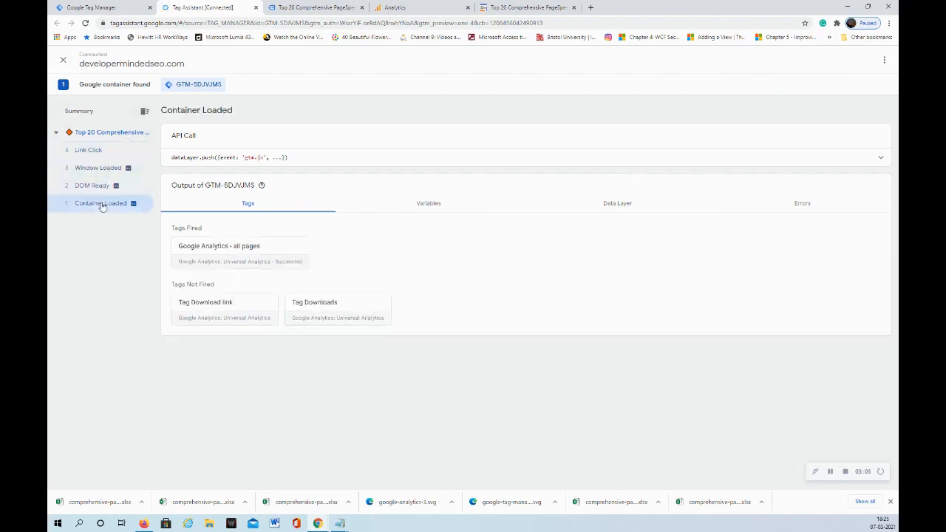
click(95, 151)
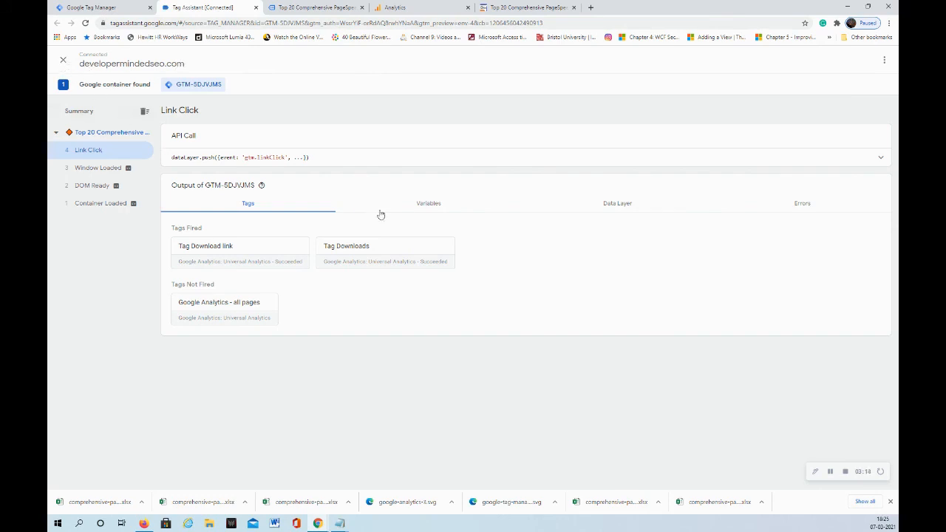
click(351, 257)
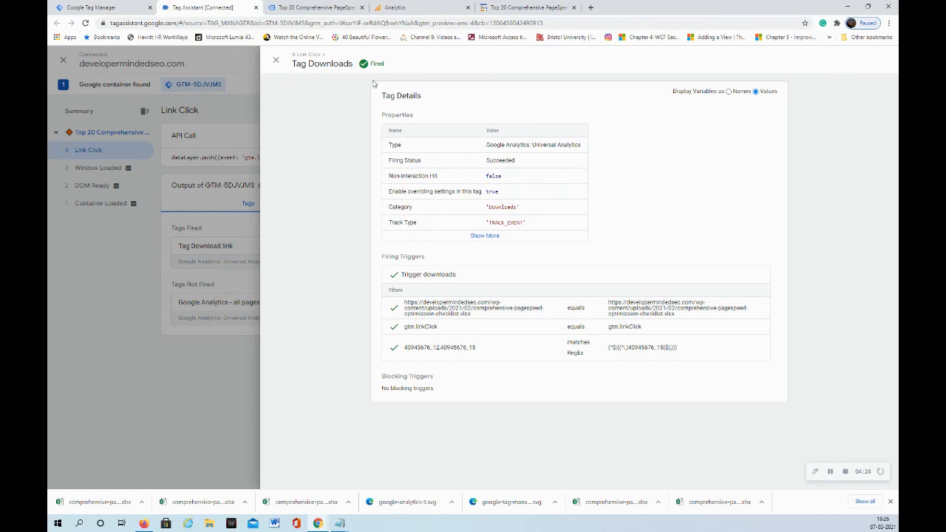
click(273, 62)
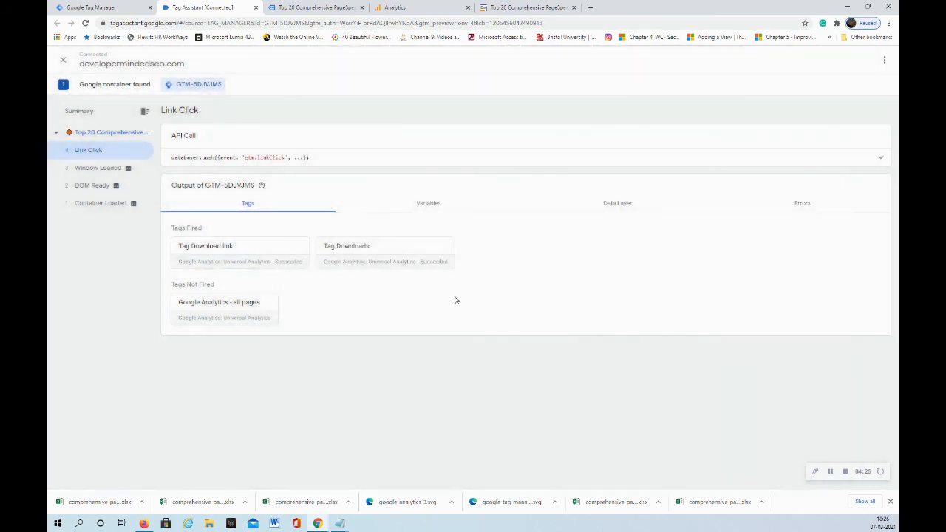
Stop the debugging session and return to the Tag Manager workspace overview
click(62, 60)
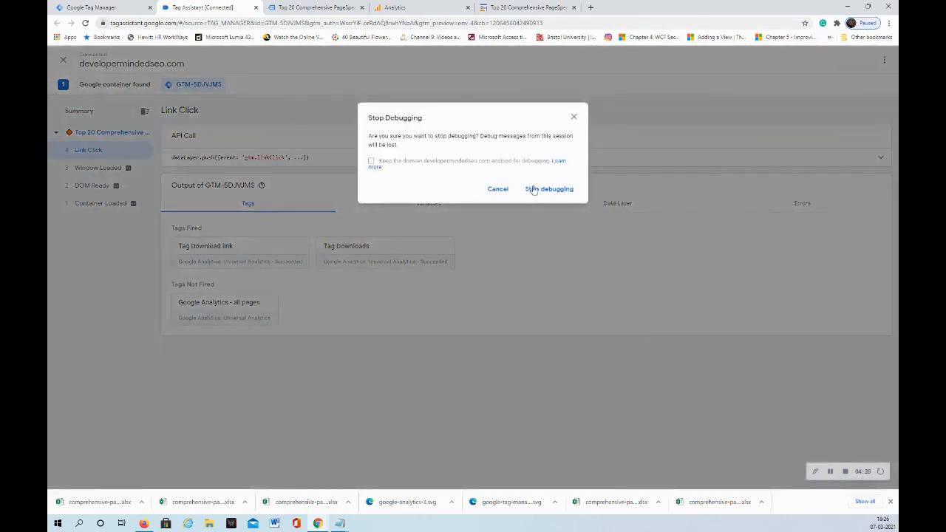
click(532, 189)
click(128, 8)
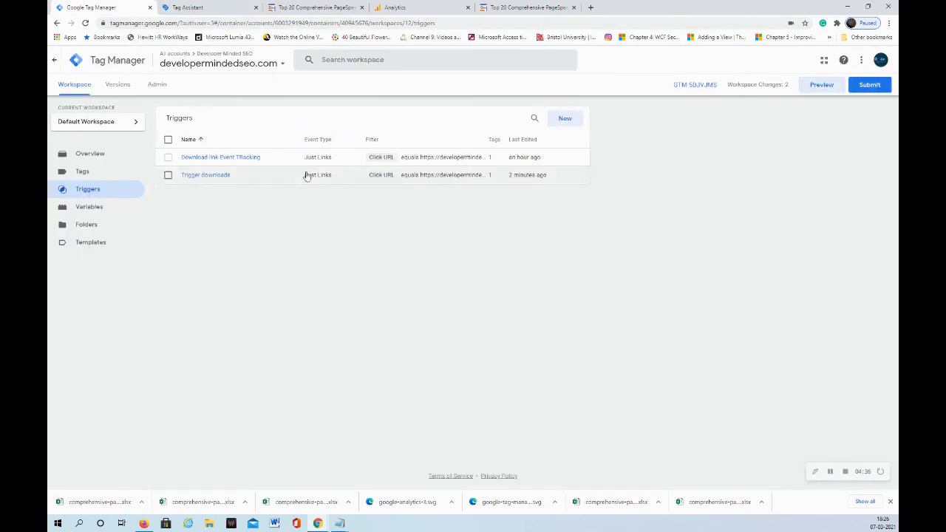
click(96, 154)
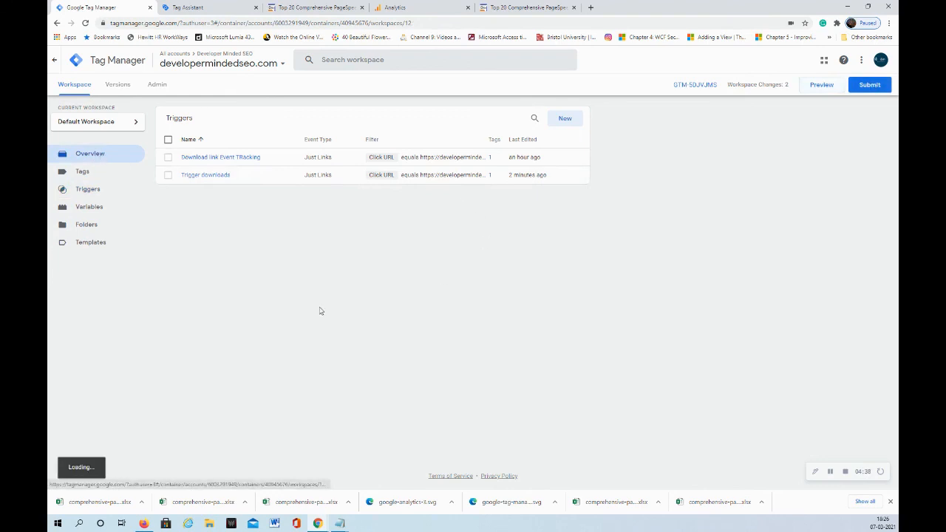